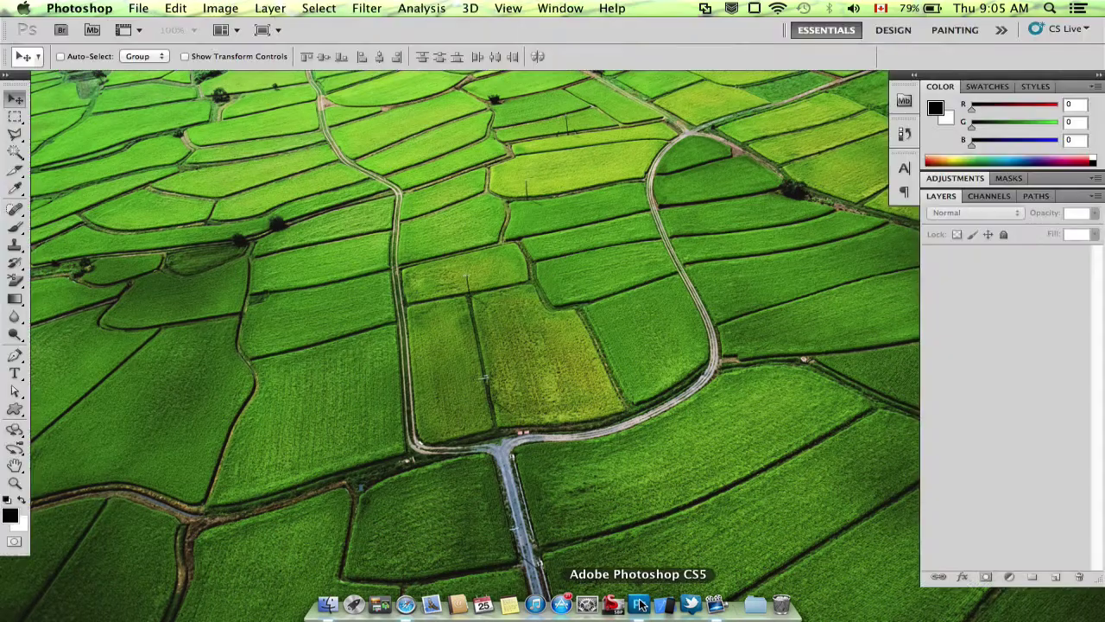
- Open the recent file JD.eps, rasterized at 300 pixels/inch (1021 × 1321 pixels)
left_click(145, 8)
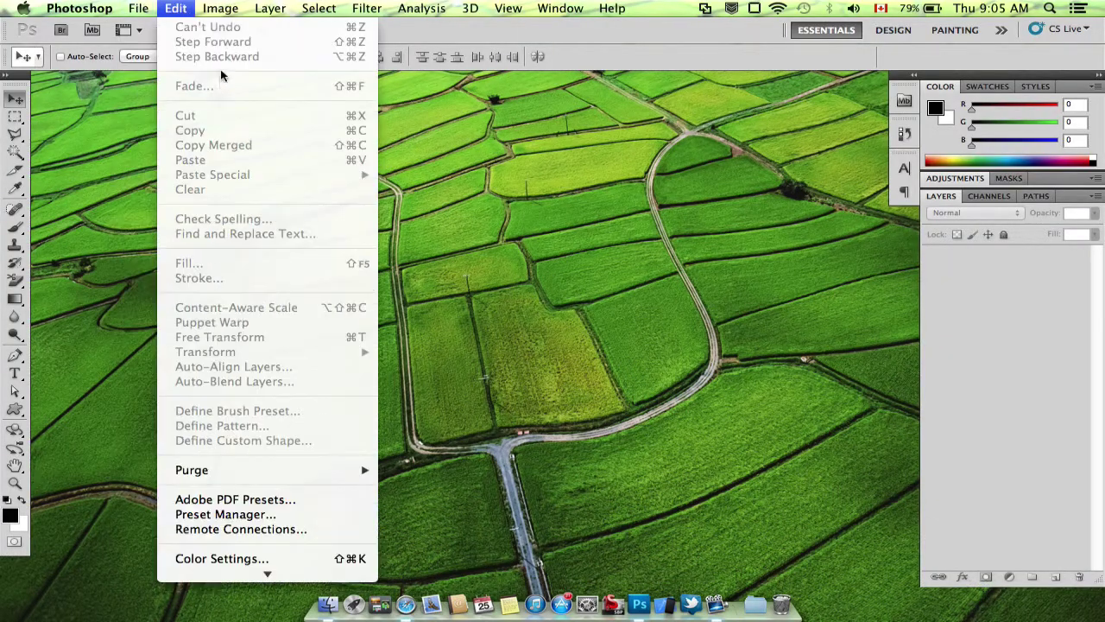
mouse_move(170, 102)
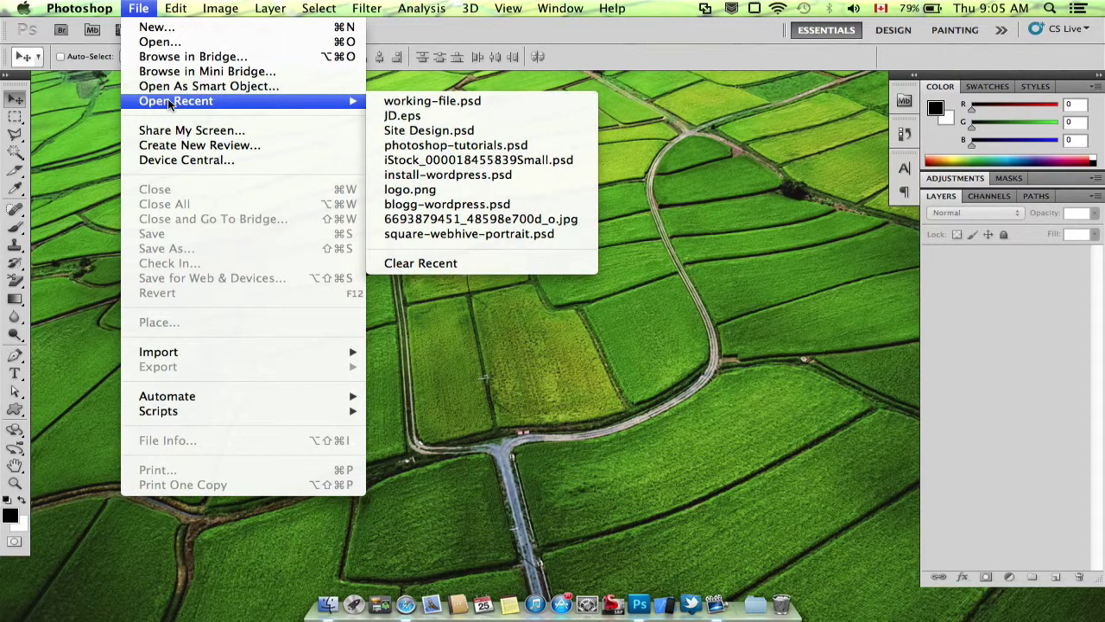
left_click(393, 114)
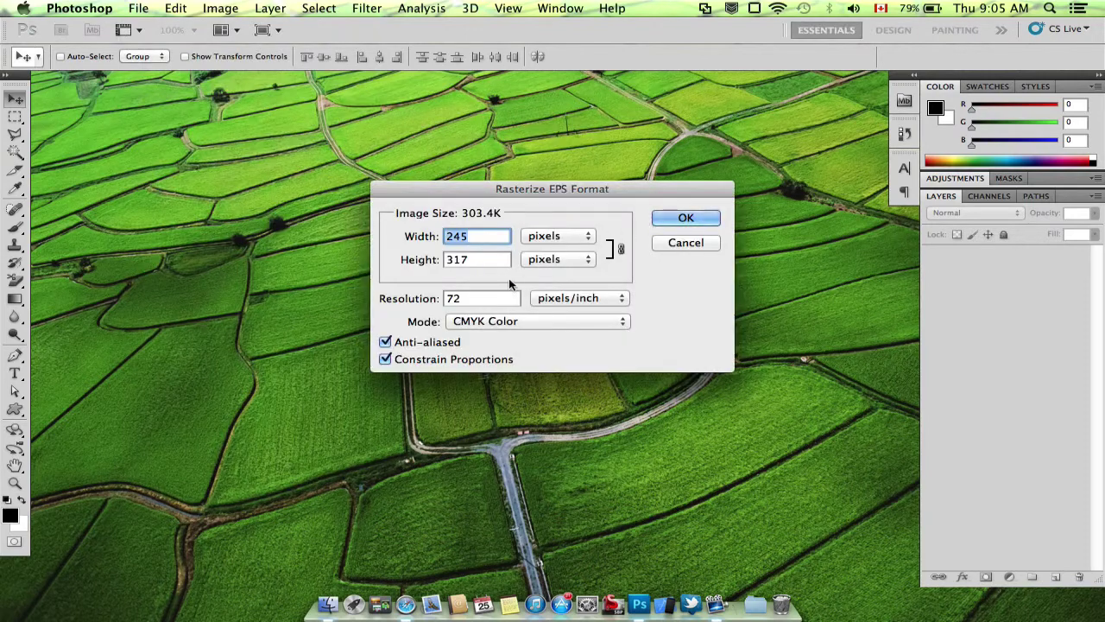
double_click(488, 298)
type("300")
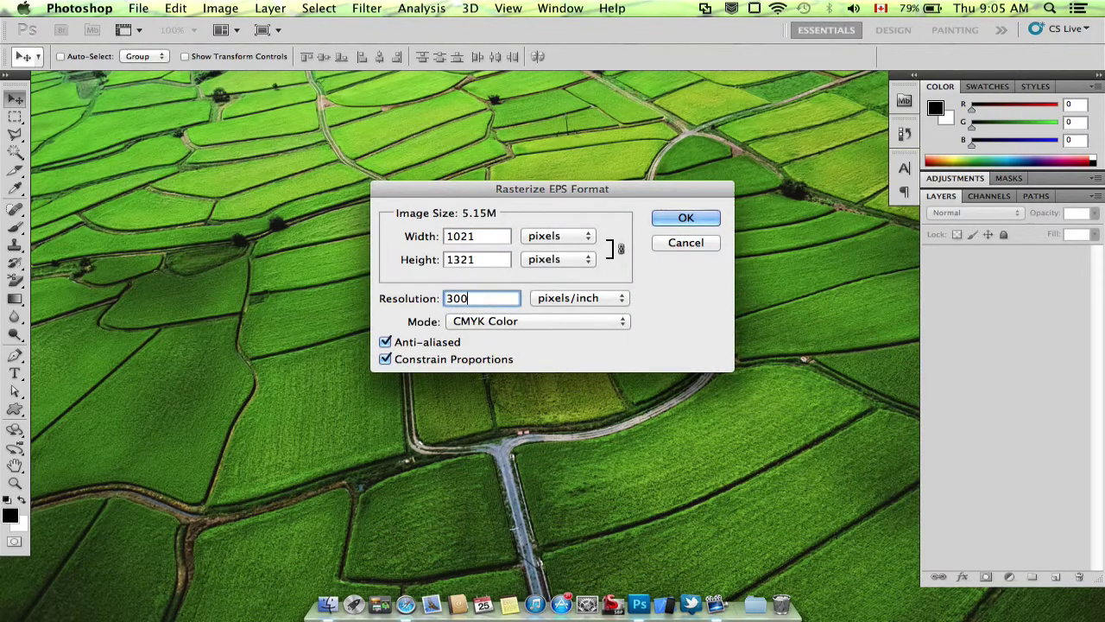
left_click(684, 219)
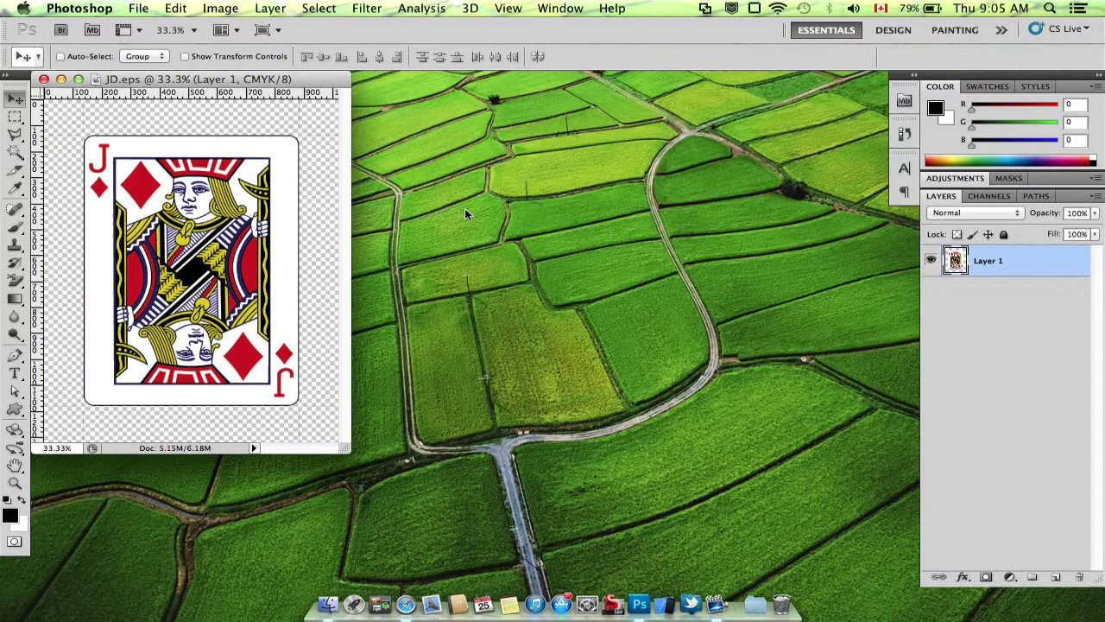
left_click_drag(249, 84, 292, 157)
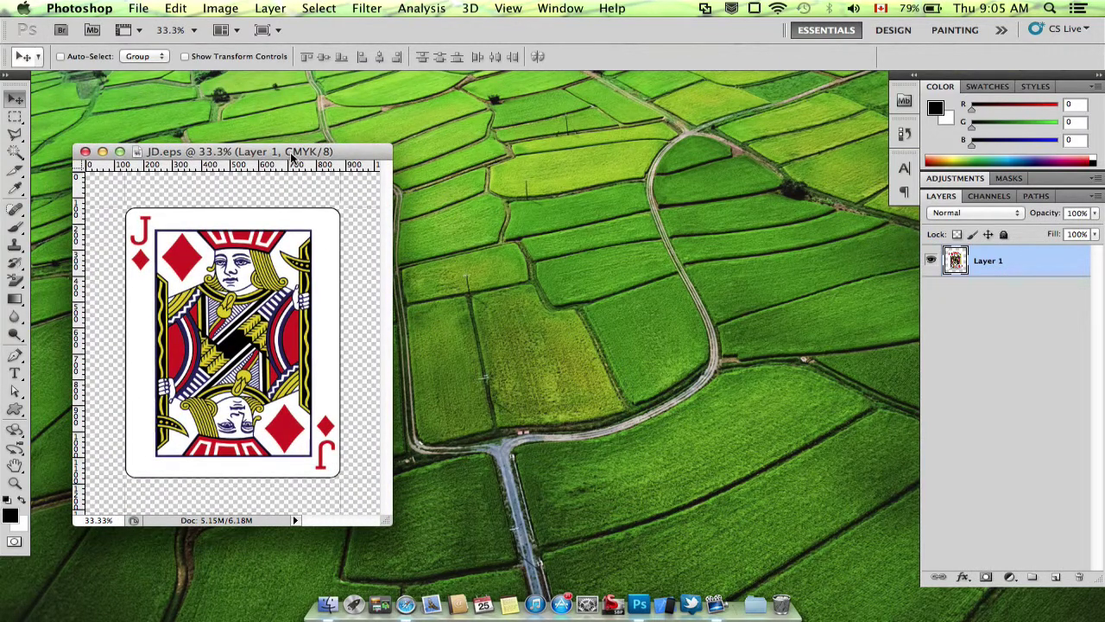
- Create a blank Untitled-1 document with default settings and float it in its own window beside JD.eps
left_click(138, 11)
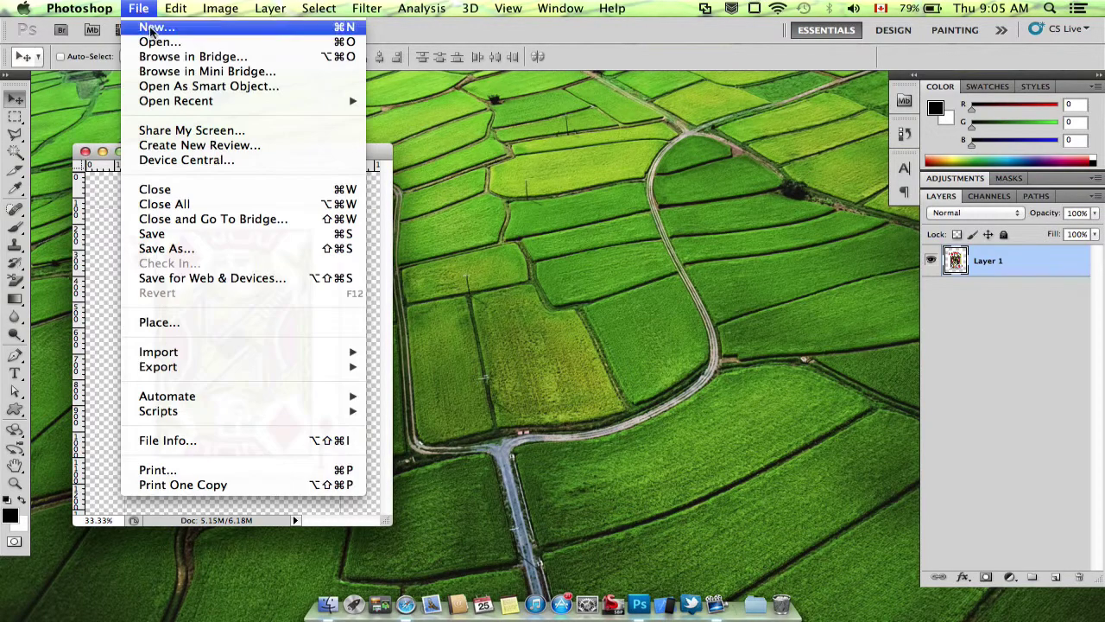
left_click(151, 28)
left_click(741, 180)
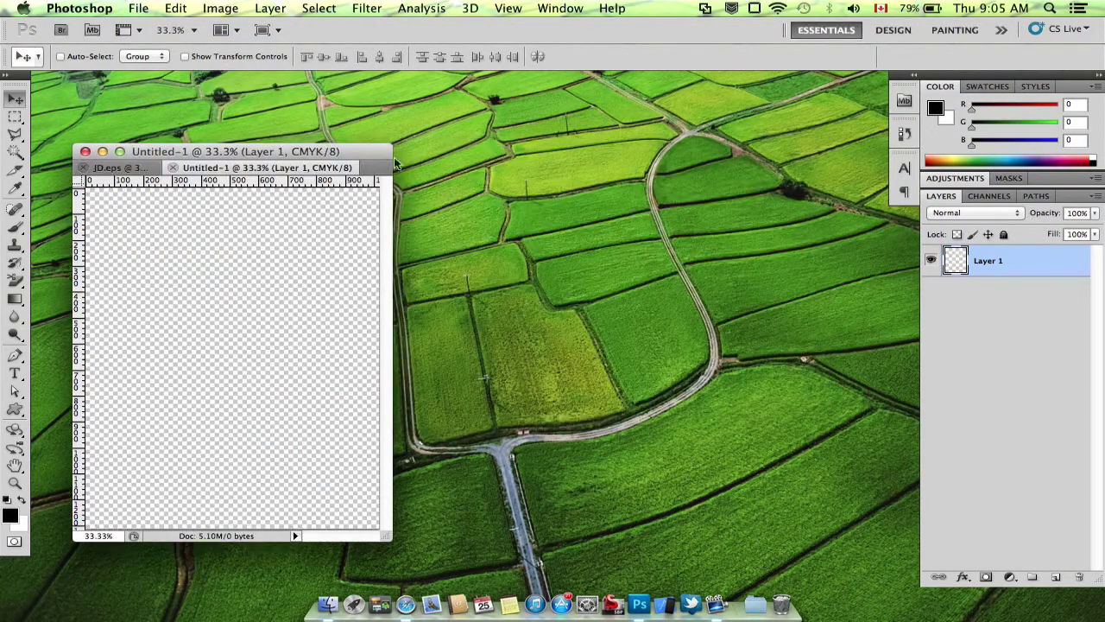
left_click_drag(316, 169, 551, 163)
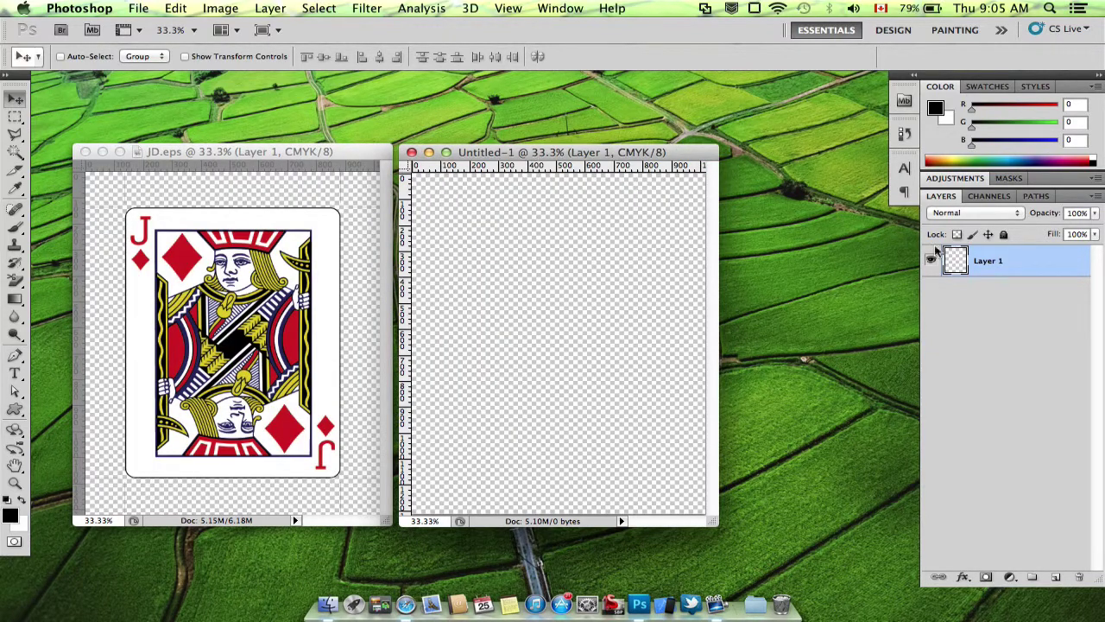
right_click(1058, 260)
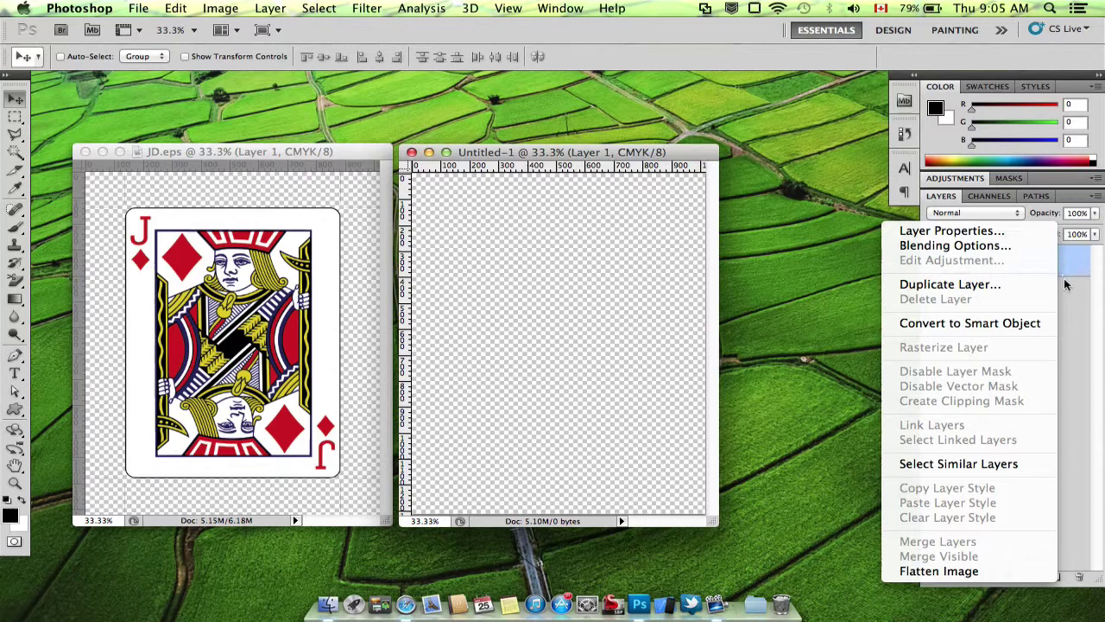
left_click(1069, 284)
left_click(279, 152)
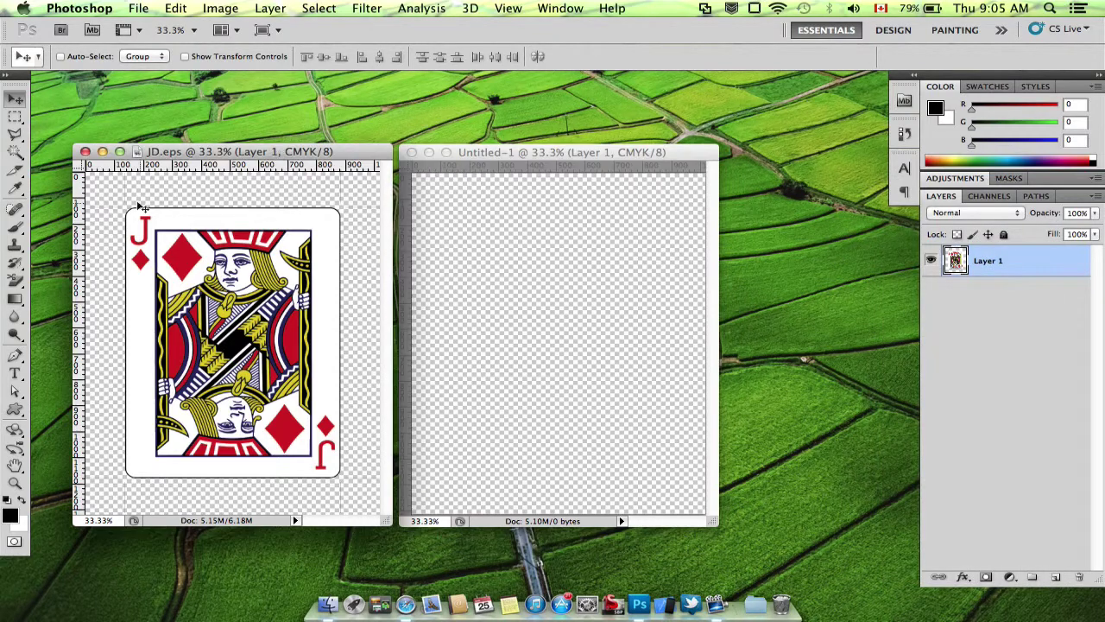
- Place a horizontal guide across the middle of the Jack card
key("m")
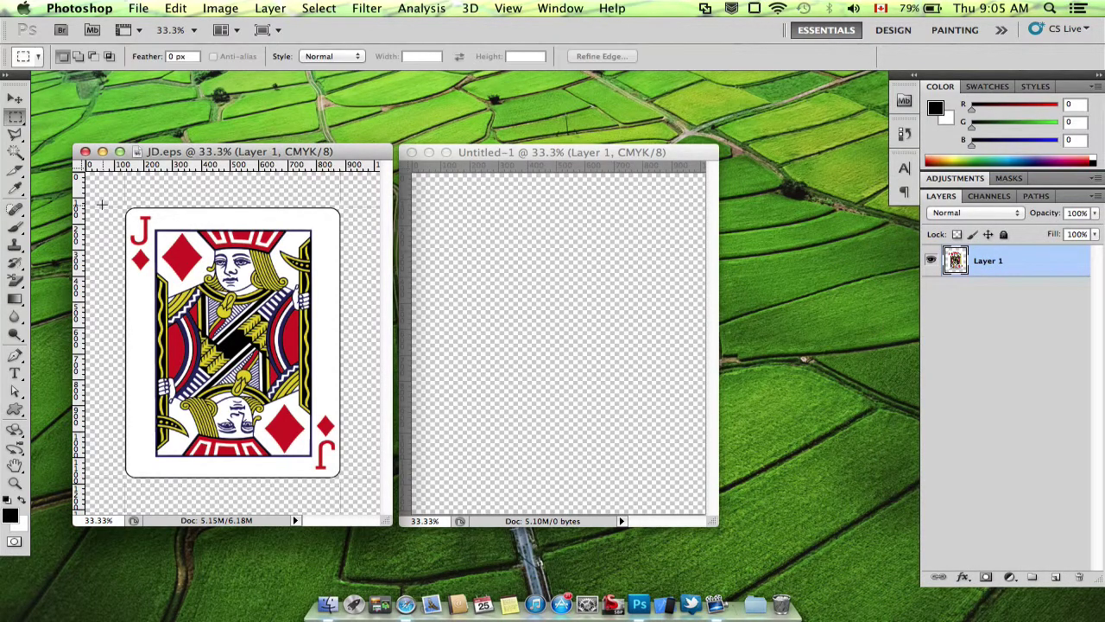
left_click_drag(90, 181, 383, 348)
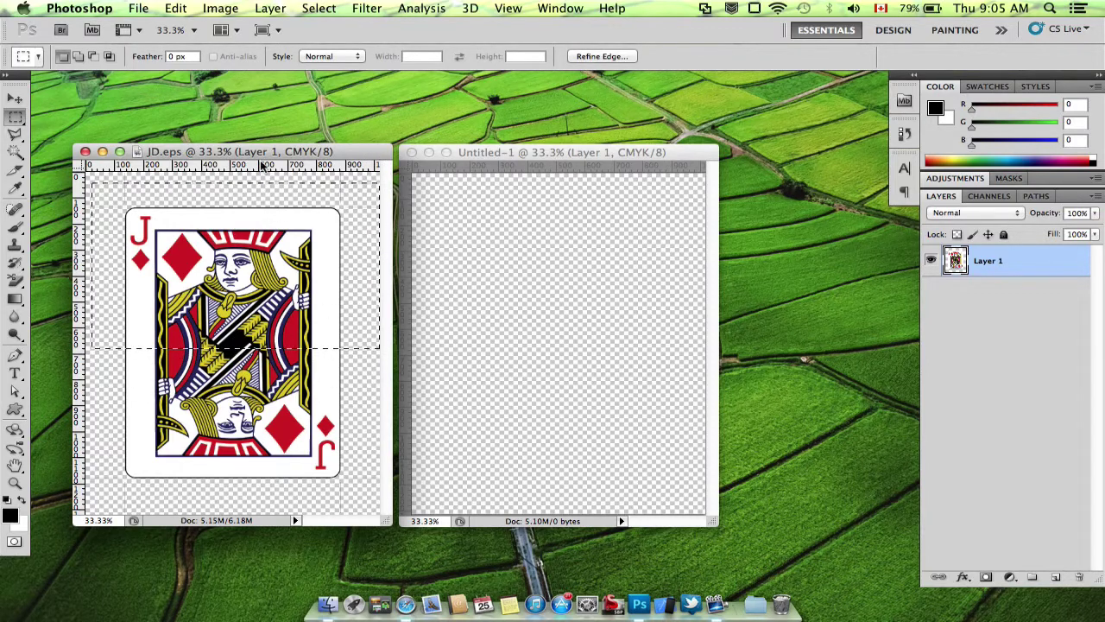
key("super+d")
left_click_drag(256, 168, 253, 343)
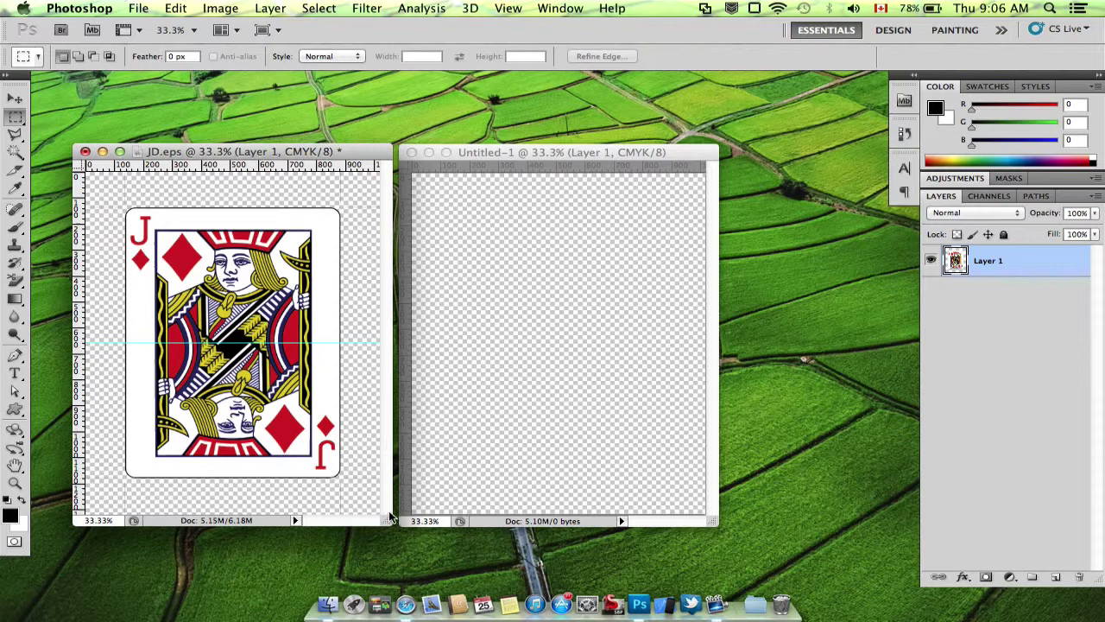
left_click_drag(388, 521, 443, 554)
- Copy the card's top half down to the guide and paste it at the top of Untitled-1
left_click_drag(107, 185, 424, 352)
key("super+c")
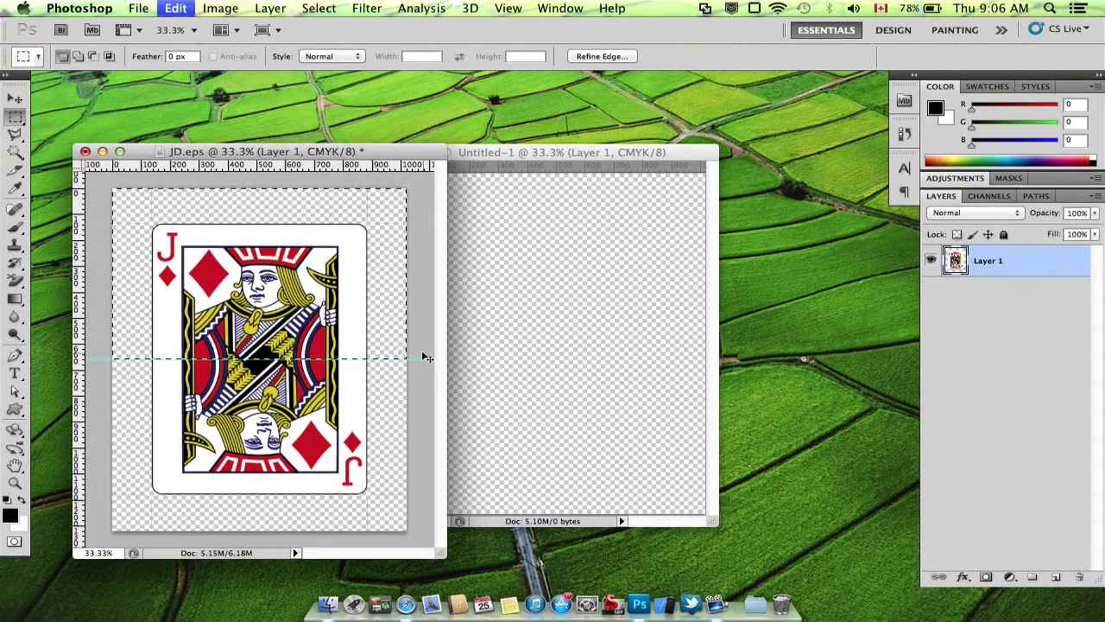
left_click(521, 154)
key("super+v")
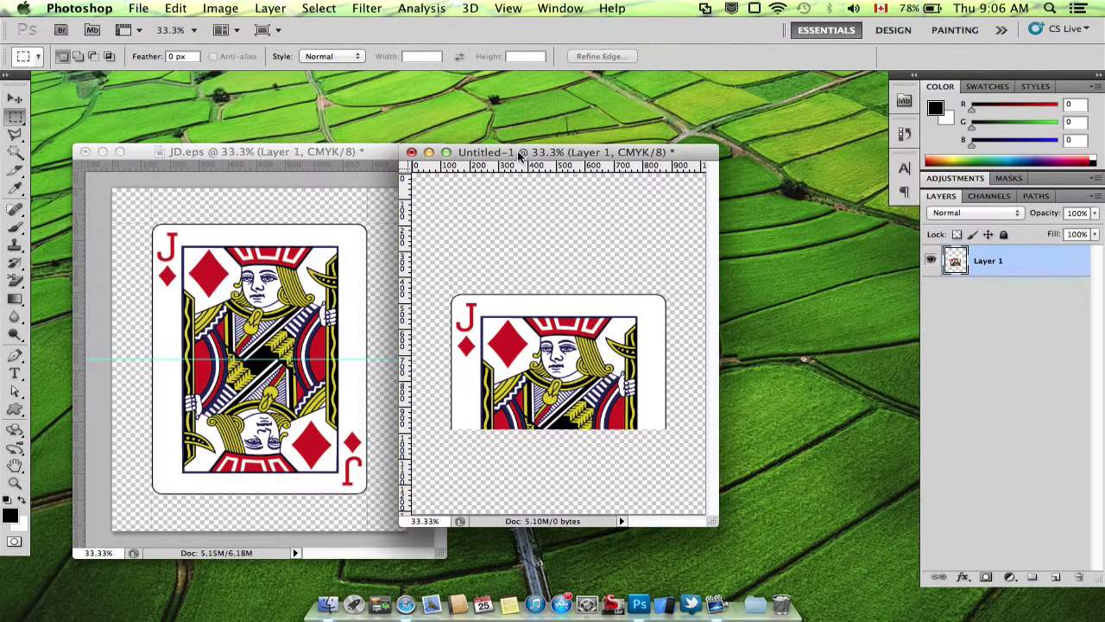
key("v")
left_click_drag(540, 360, 540, 282)
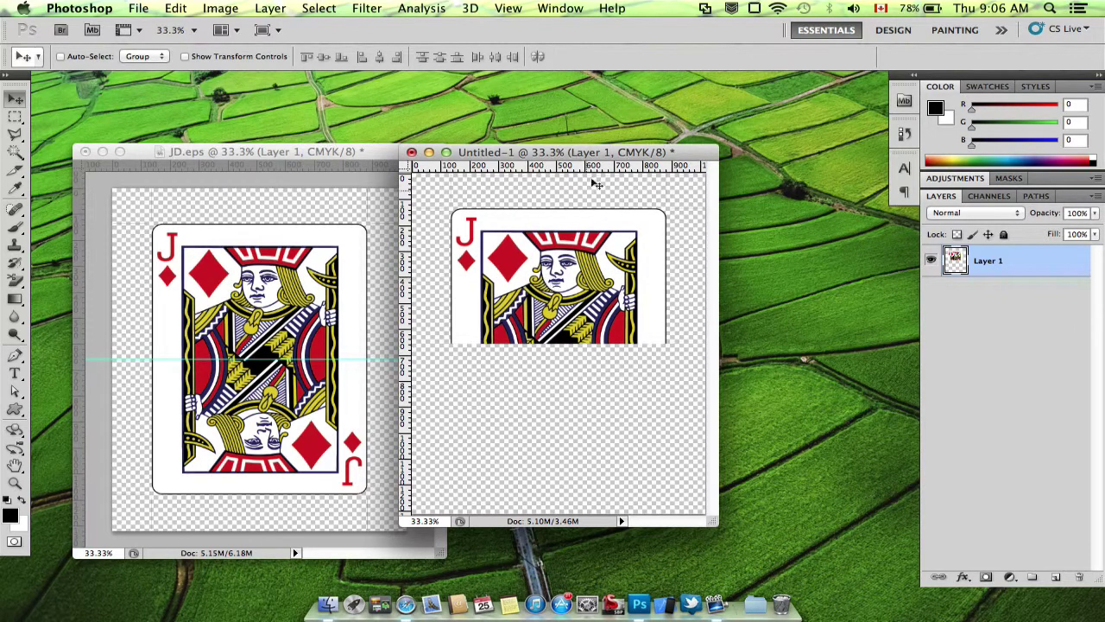
left_click_drag(606, 152, 585, 116)
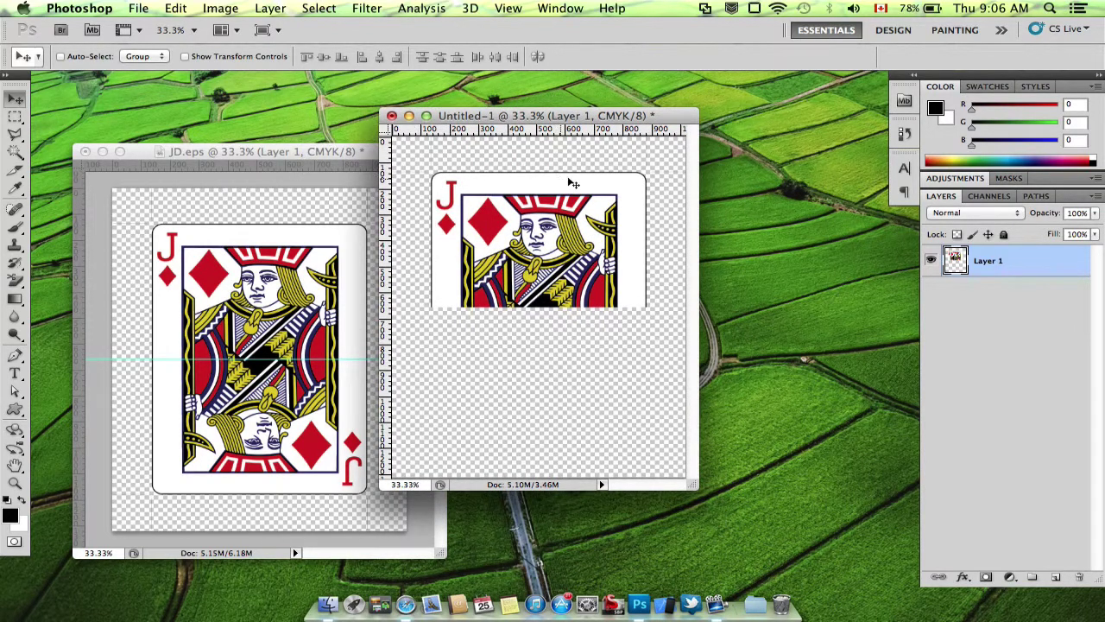
- Convert Layer 1 to a smart object and duplicate it as Layer 1 copy
right_click(1037, 266)
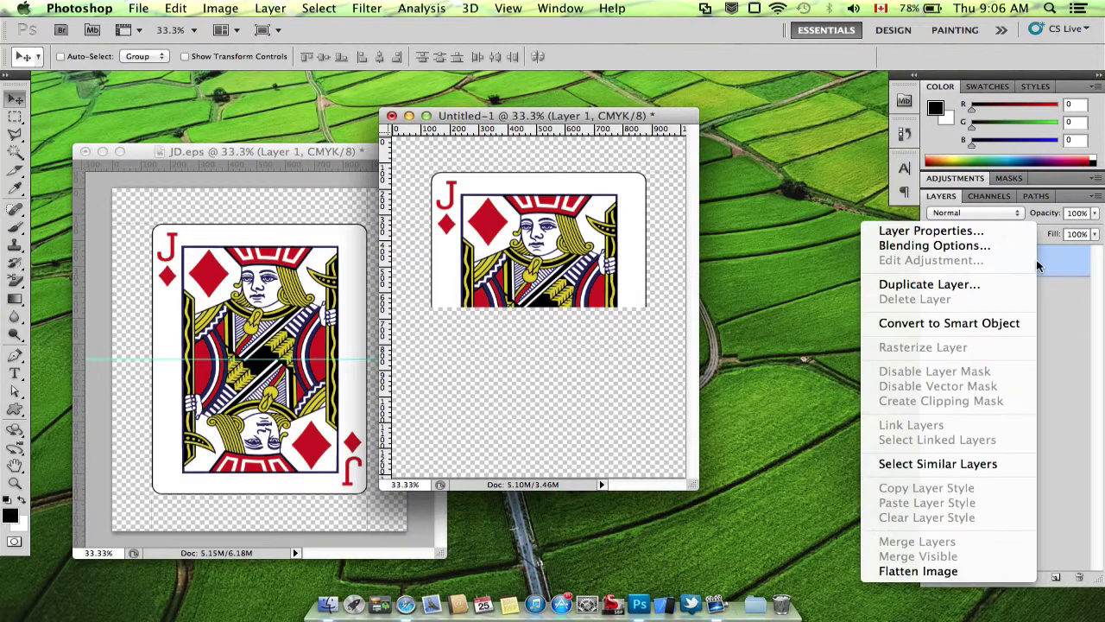
left_click(1004, 322)
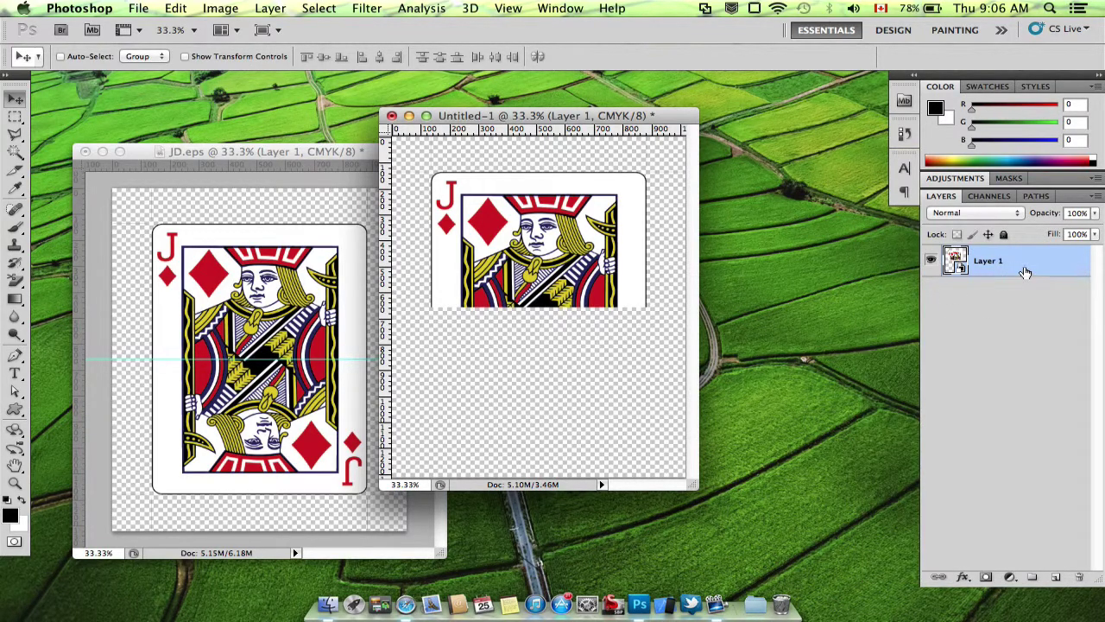
left_click_drag(1025, 273, 1058, 577)
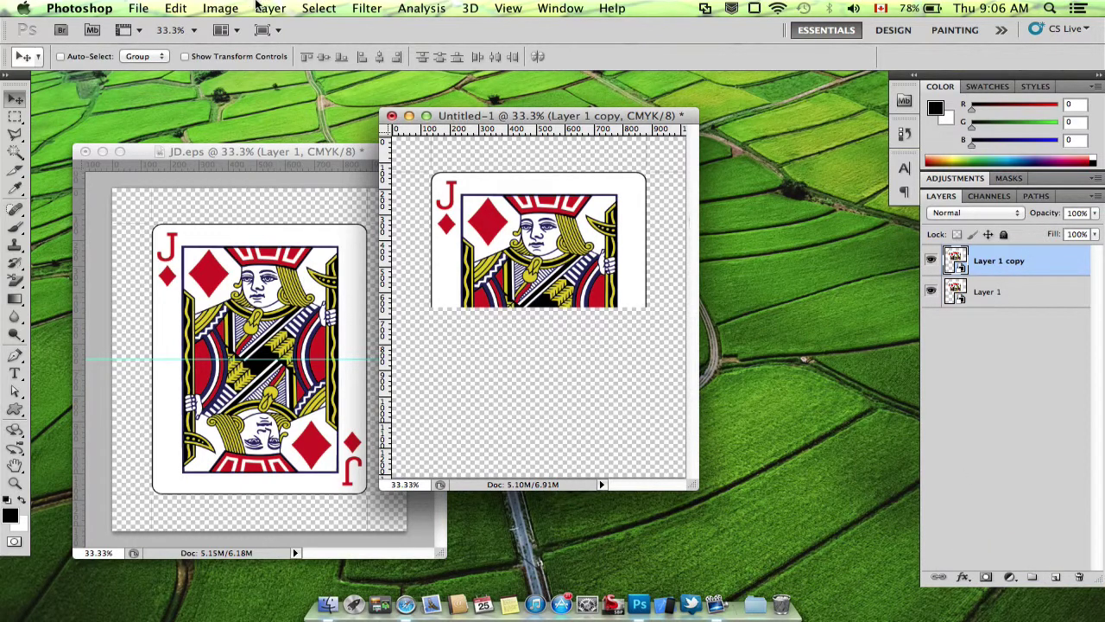
- Flip Layer 1 copy horizontally and vertically and move it into the card's lower half
left_click(177, 10)
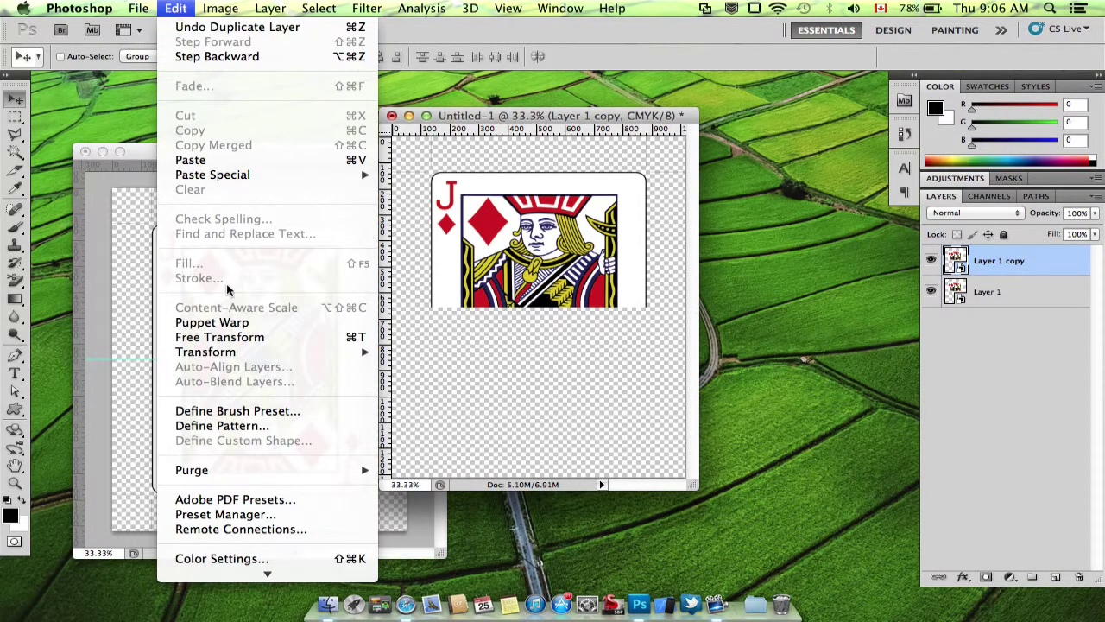
left_click(219, 337)
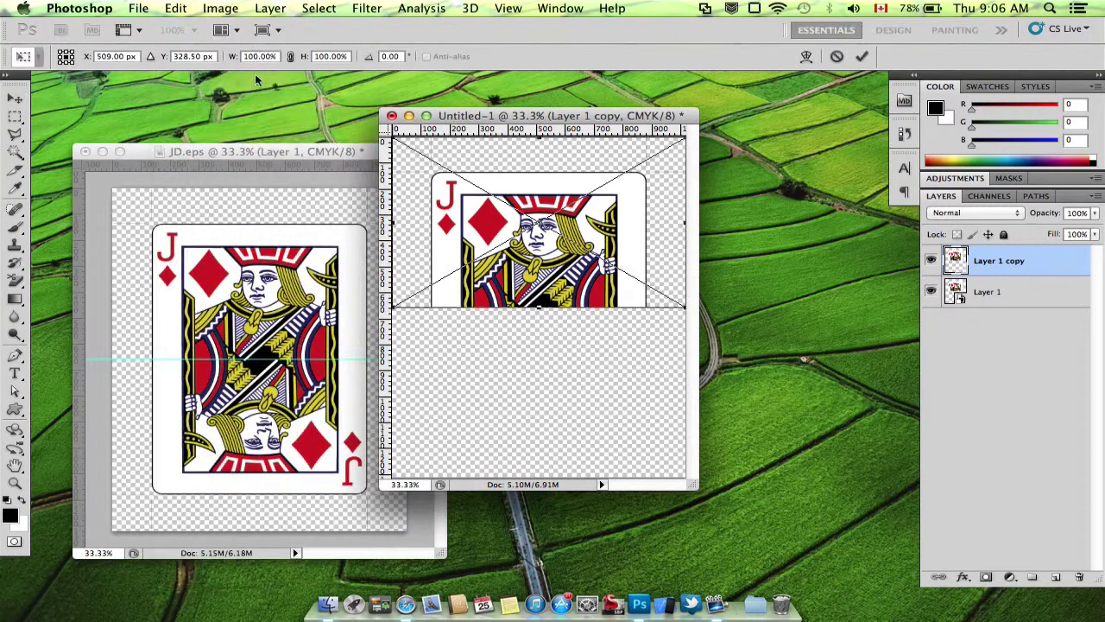
left_click(177, 10)
mouse_move(295, 354)
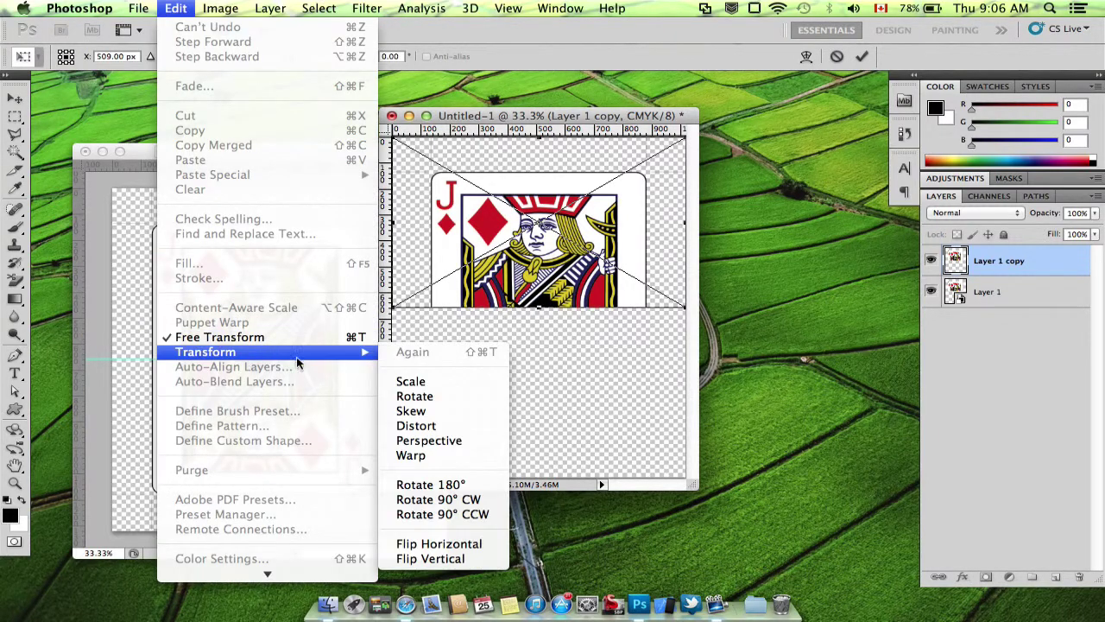
left_click(440, 544)
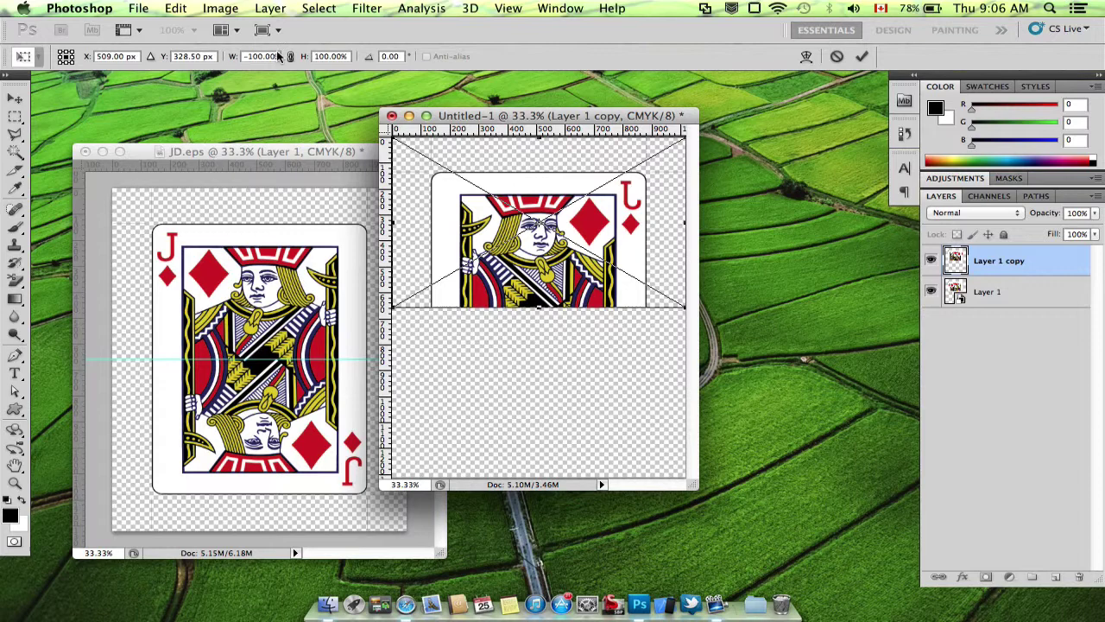
left_click(183, 8)
mouse_move(284, 354)
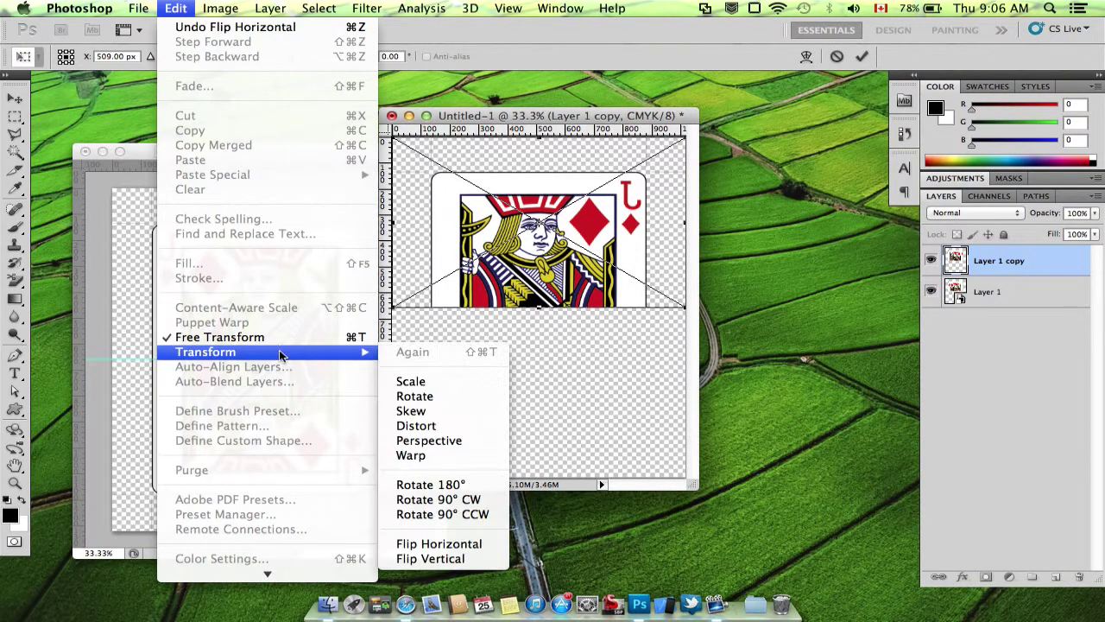
left_click(442, 558)
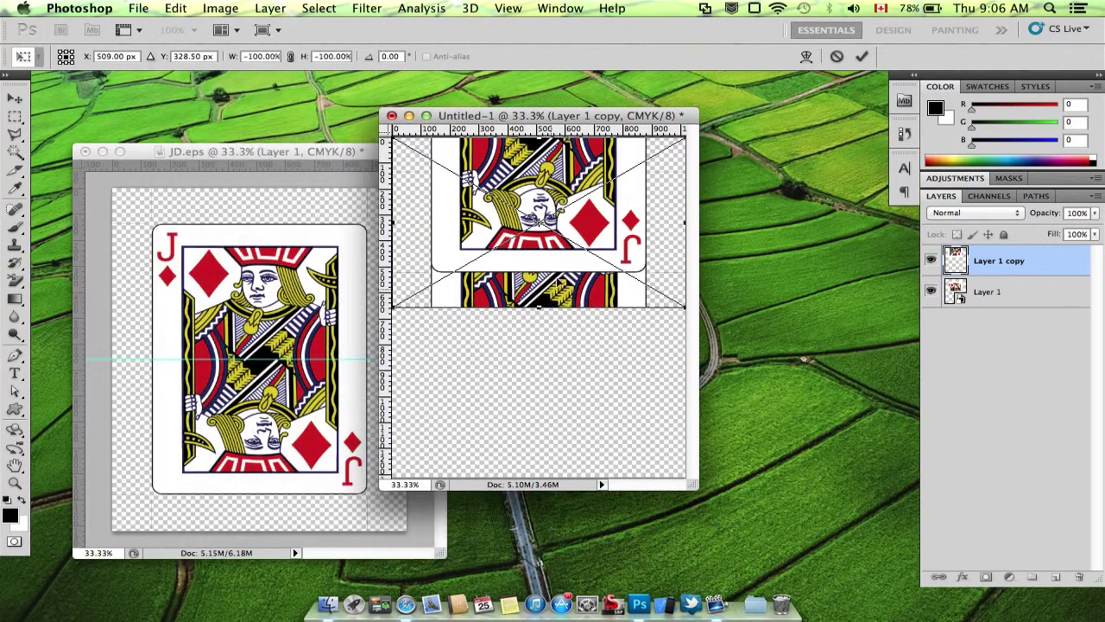
left_click_drag(548, 201, 542, 344)
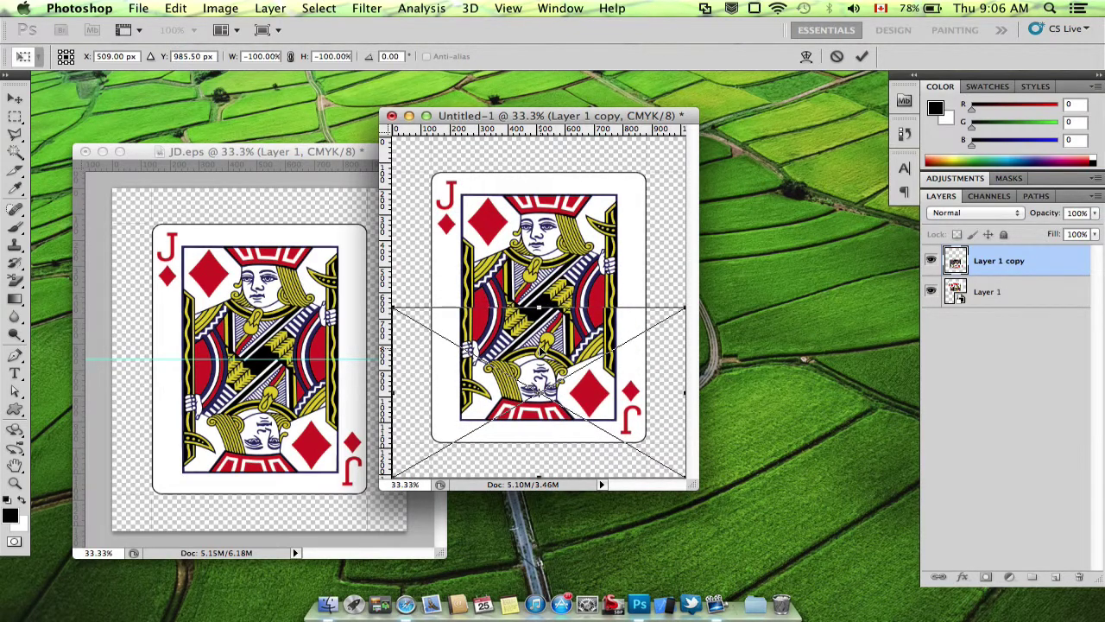
key("Return")
- Nudge the flipped lower half with the arrow keys until it aligns with the top half
key("shift+Up")
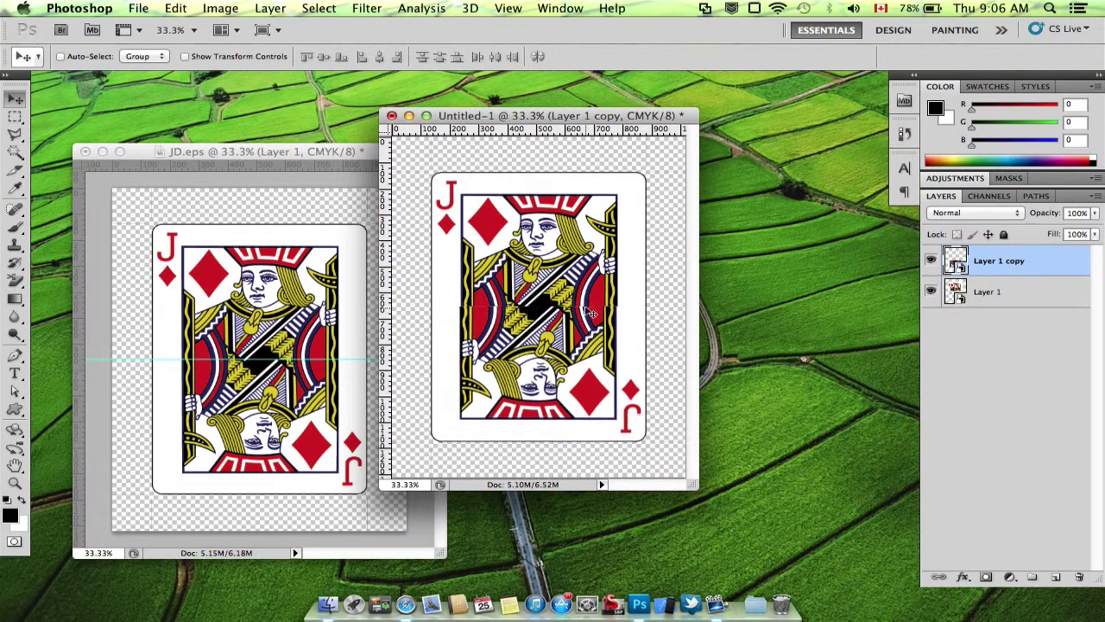
key("Up")
key("Right")
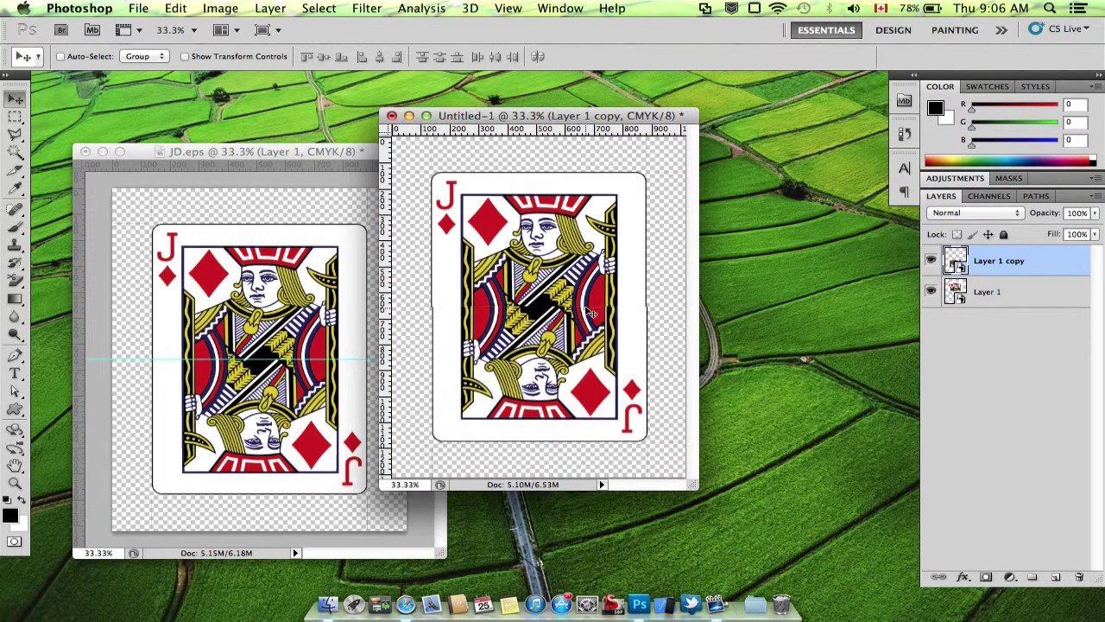
key("Up")
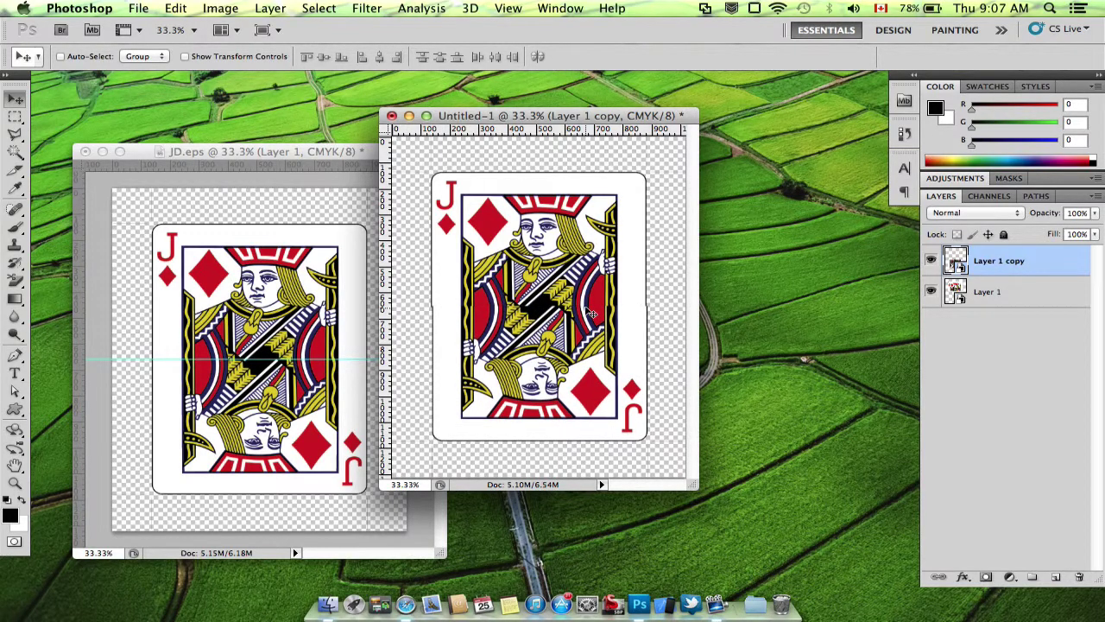
key("Down")
key("Down")
key("Down")
key("Down")
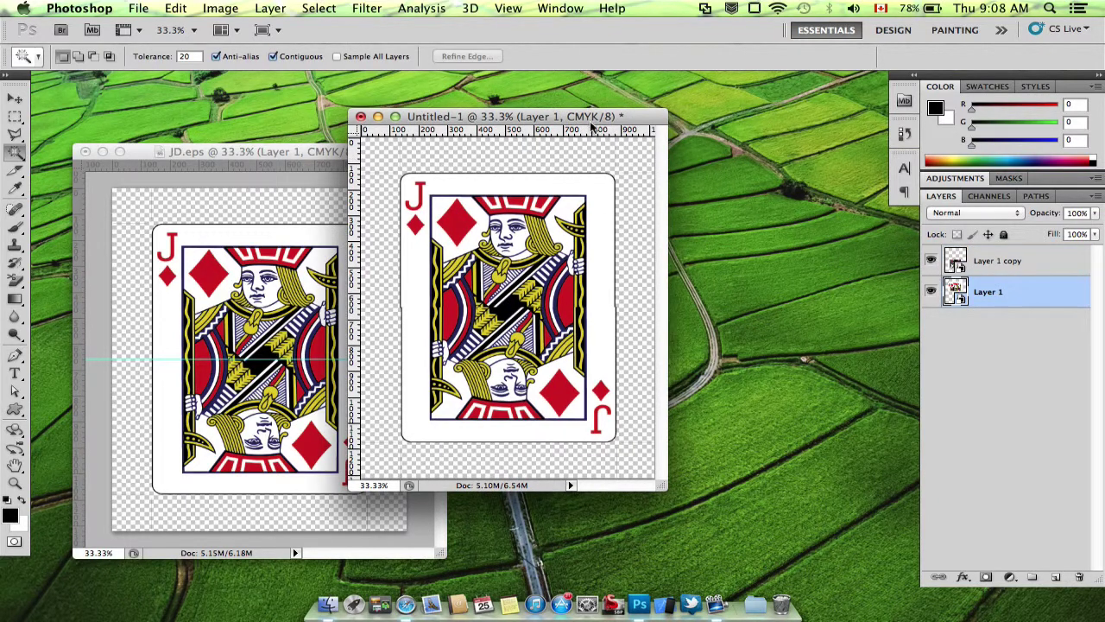
left_click_drag(592, 126, 591, 124)
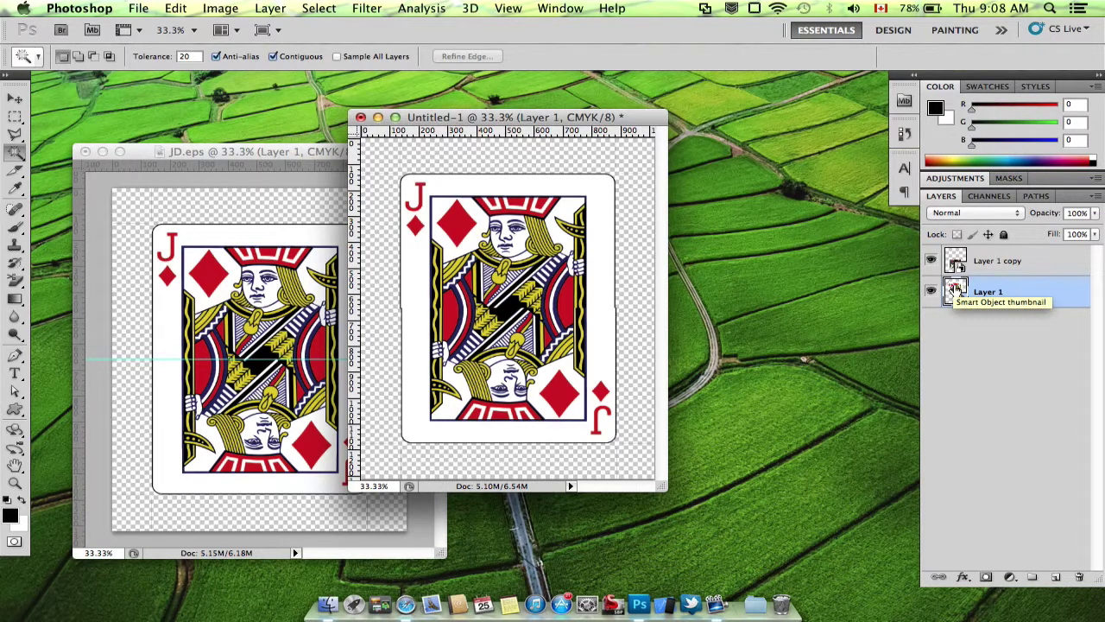
- Edit Layer 1's smart object in Layer 1.psb and show the New Fill/Adjustment Layer list
double_click(955, 289)
left_click(683, 311)
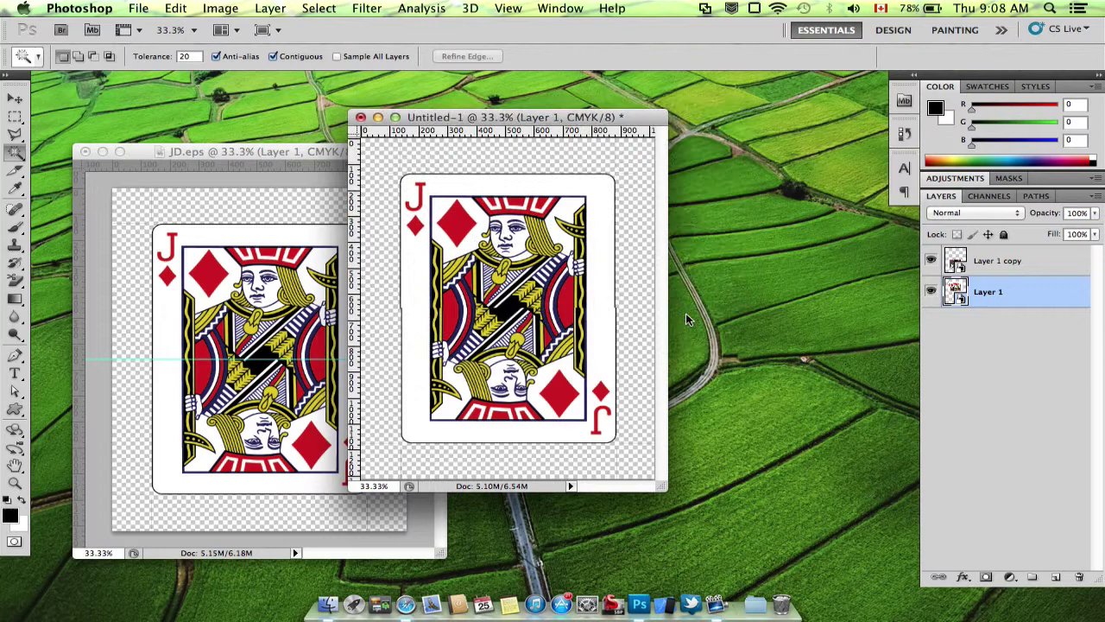
left_click_drag(654, 110, 475, 66)
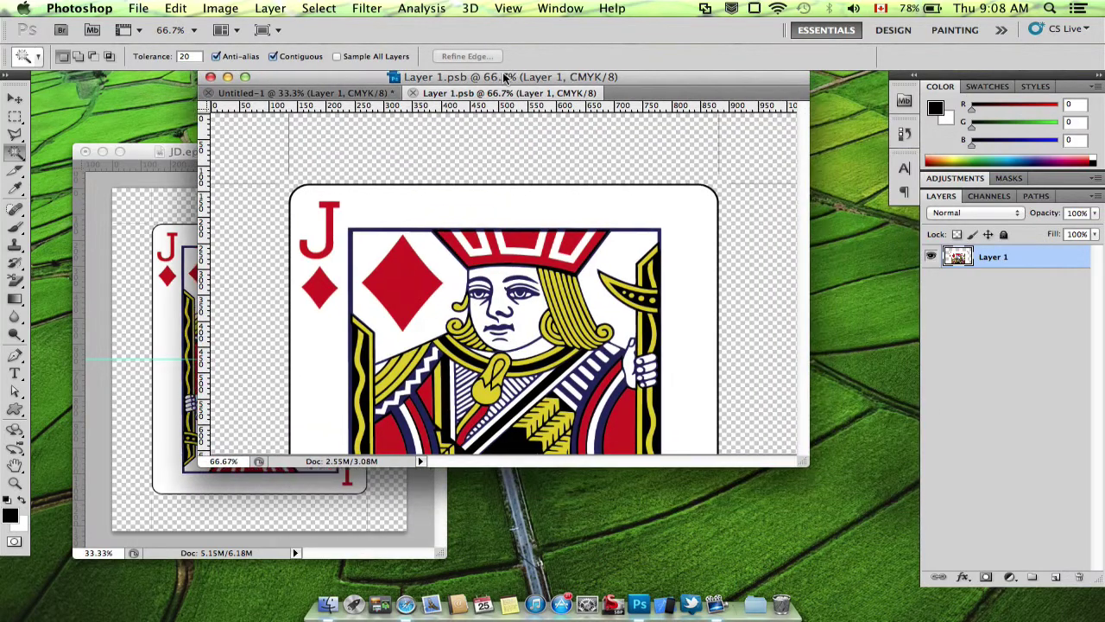
left_click(1005, 571)
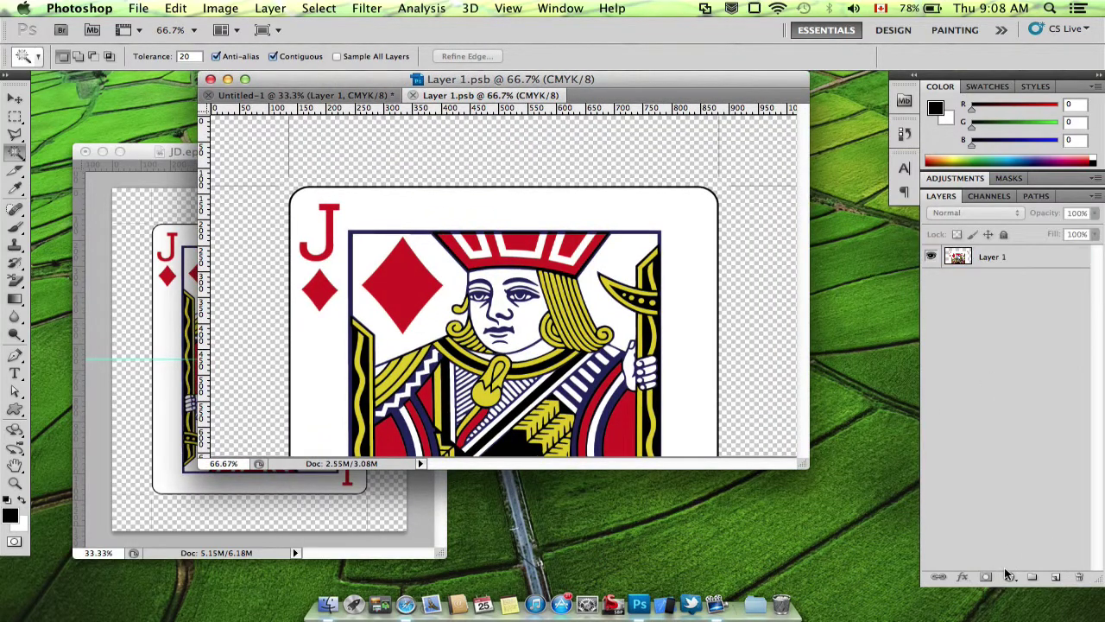
left_click(1009, 576)
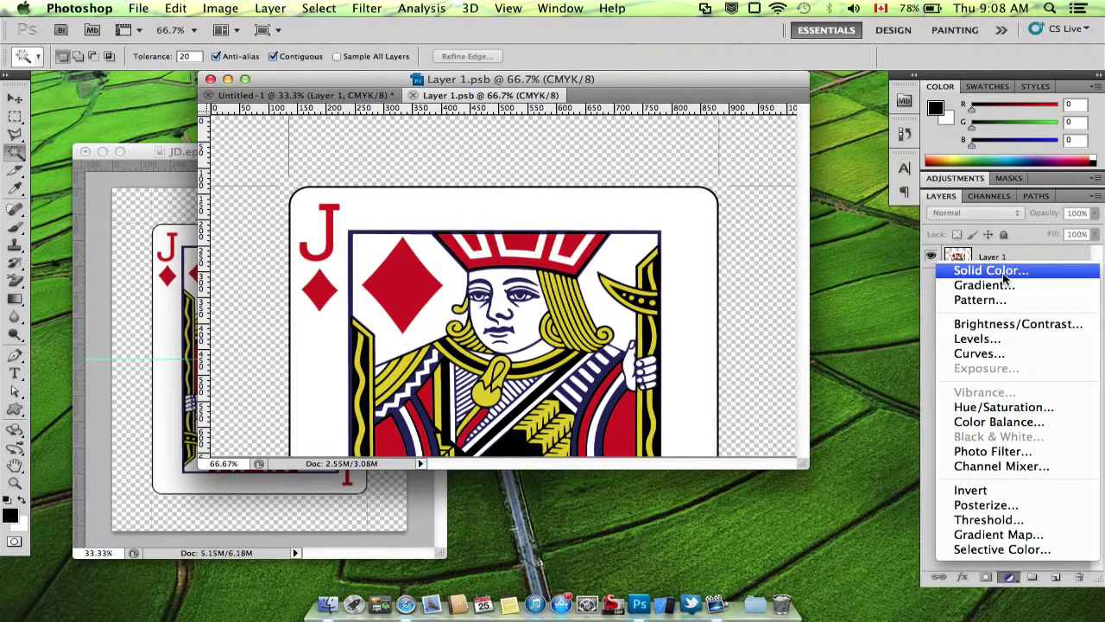
- Add a Solid Color fill #14c3d2, clip it to Layer 1, and invert its mask to black
left_click(1004, 273)
left_click(634, 289)
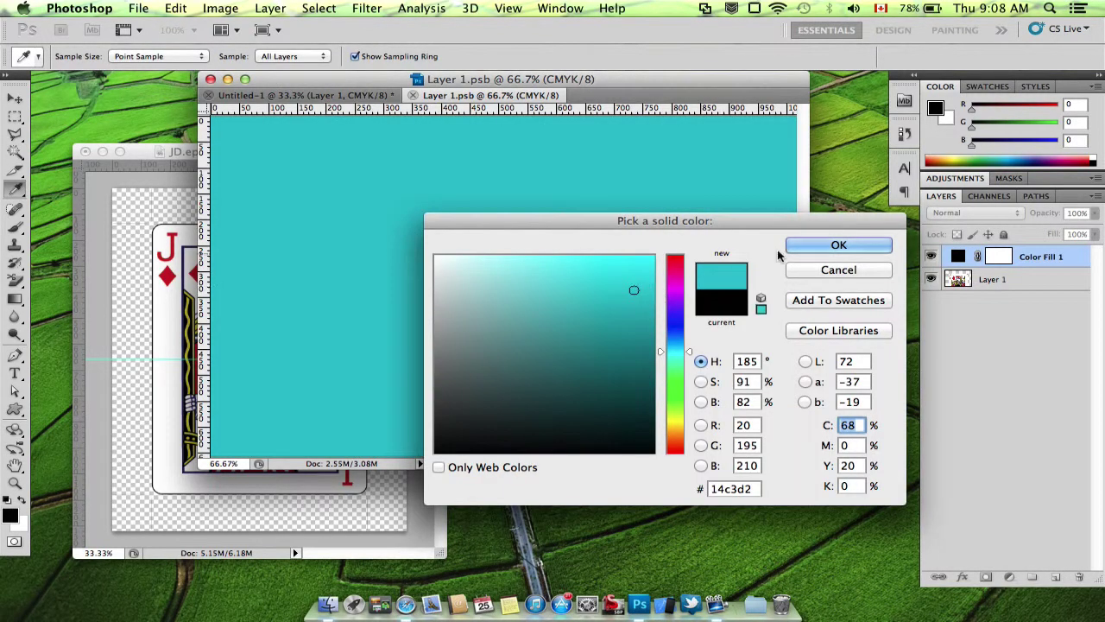
left_click(835, 244)
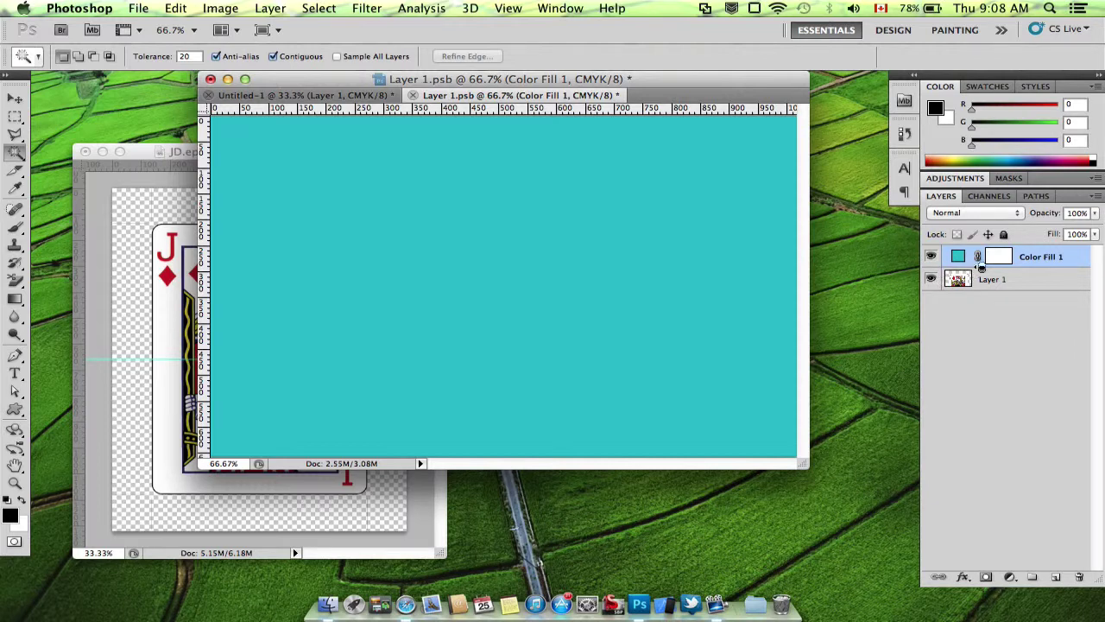
left_click(981, 267, "alt")
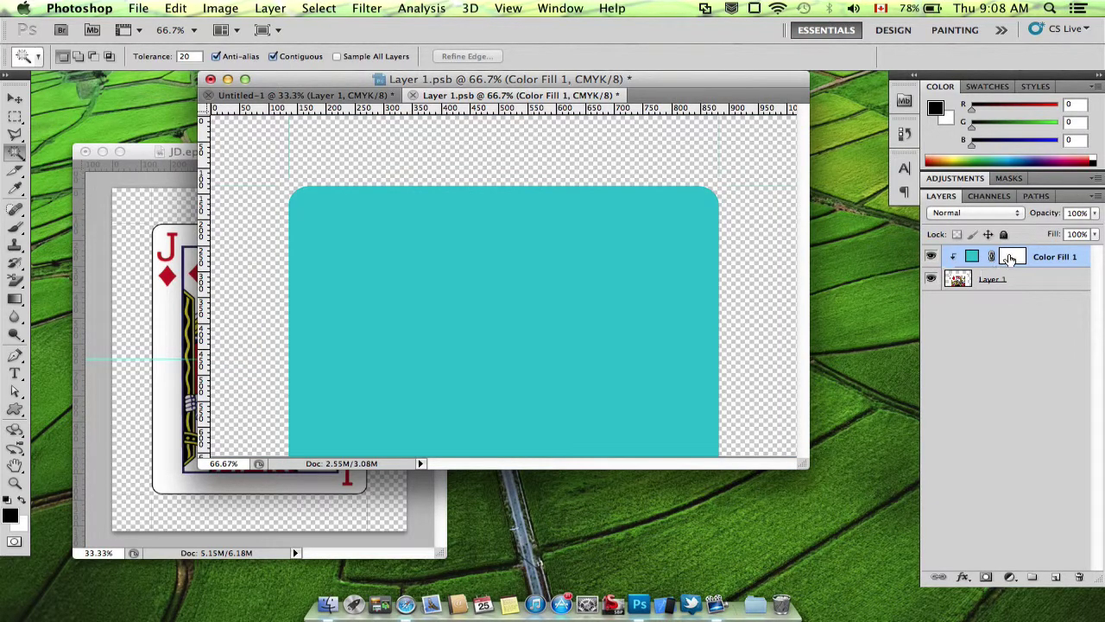
left_click(1010, 257)
key("super+i")
- Magic Wand the red crown on Layer 1, fill that area of Color Fill 1's mask white, and save
left_click(957, 279)
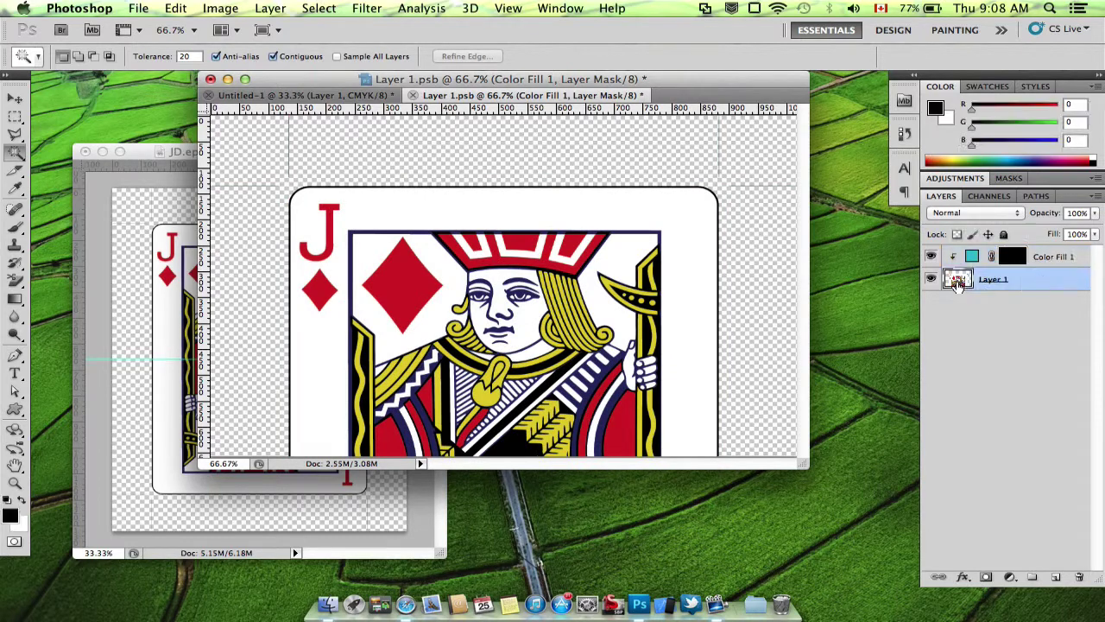
left_click(472, 242)
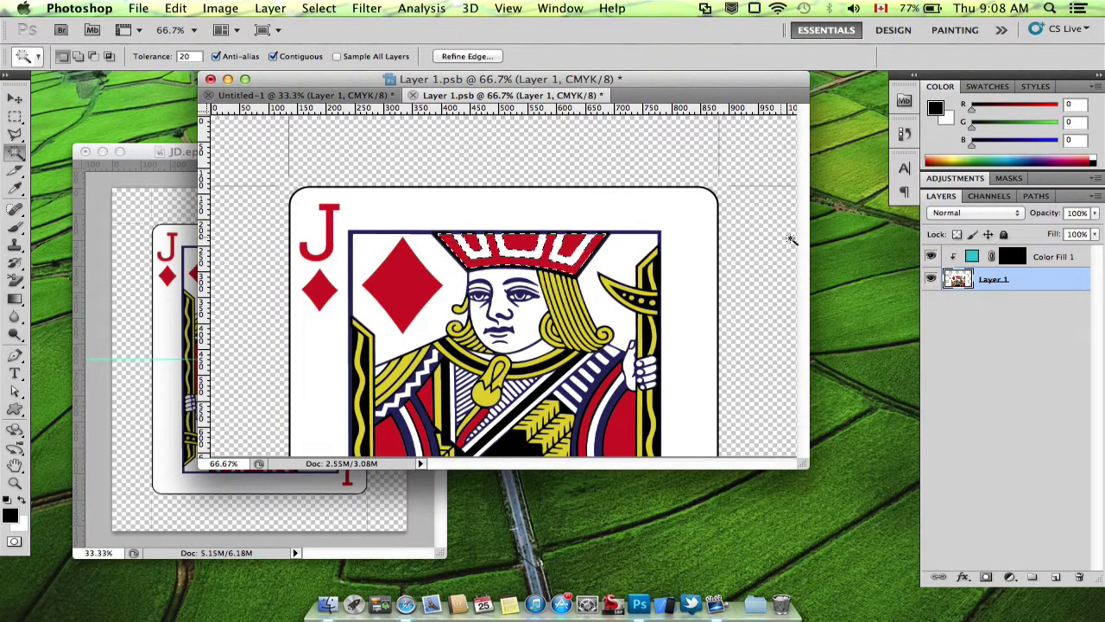
left_click(1012, 258)
key("super+BackSpace")
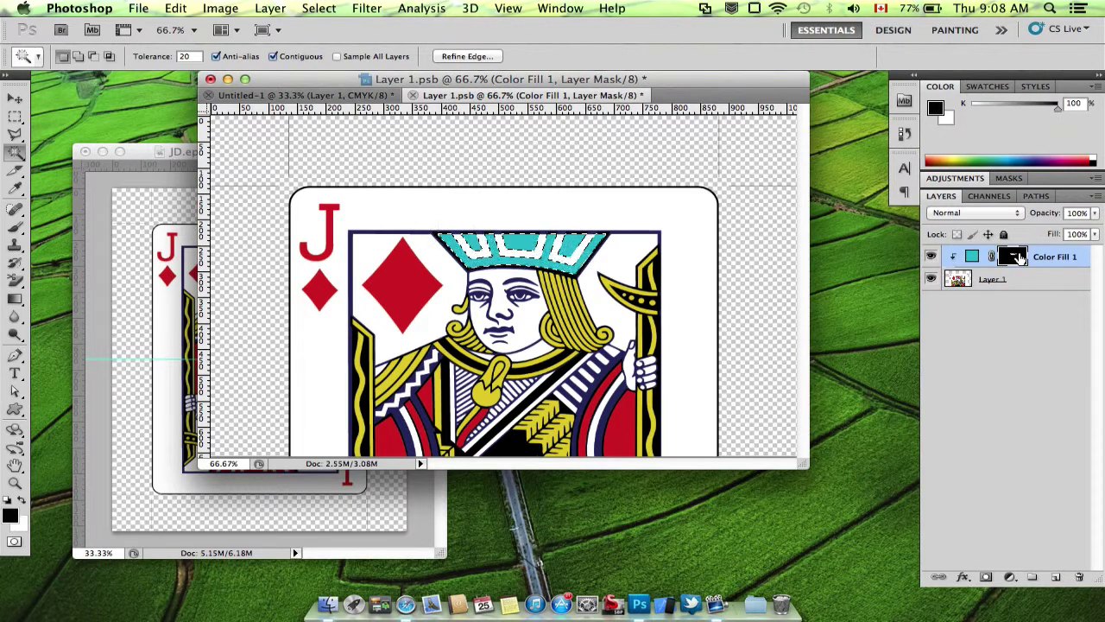
key("super+d")
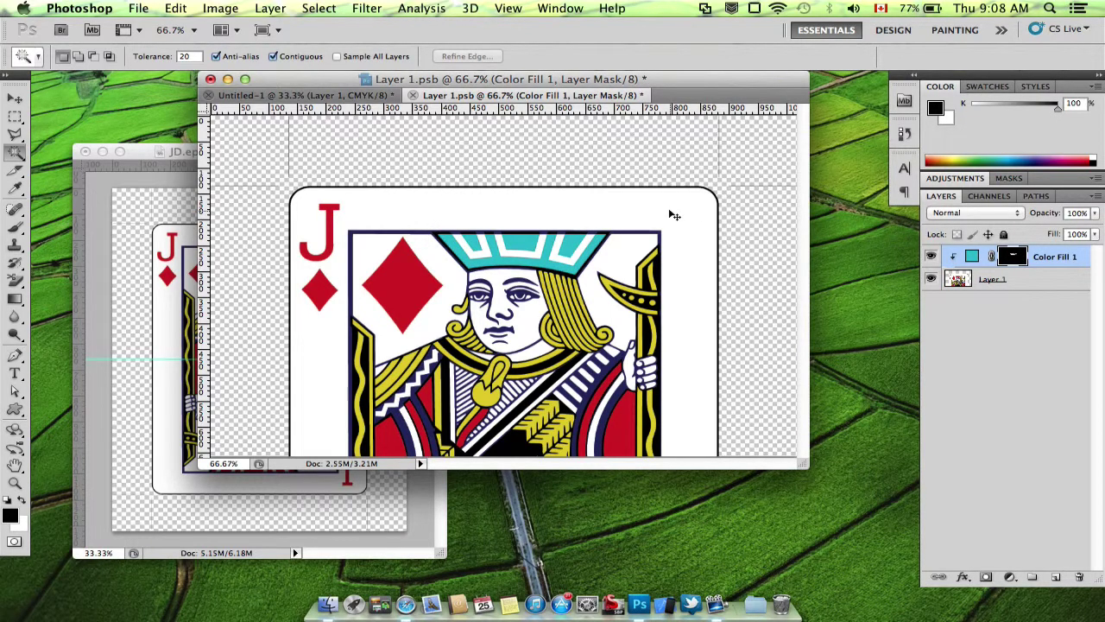
key("super+s")
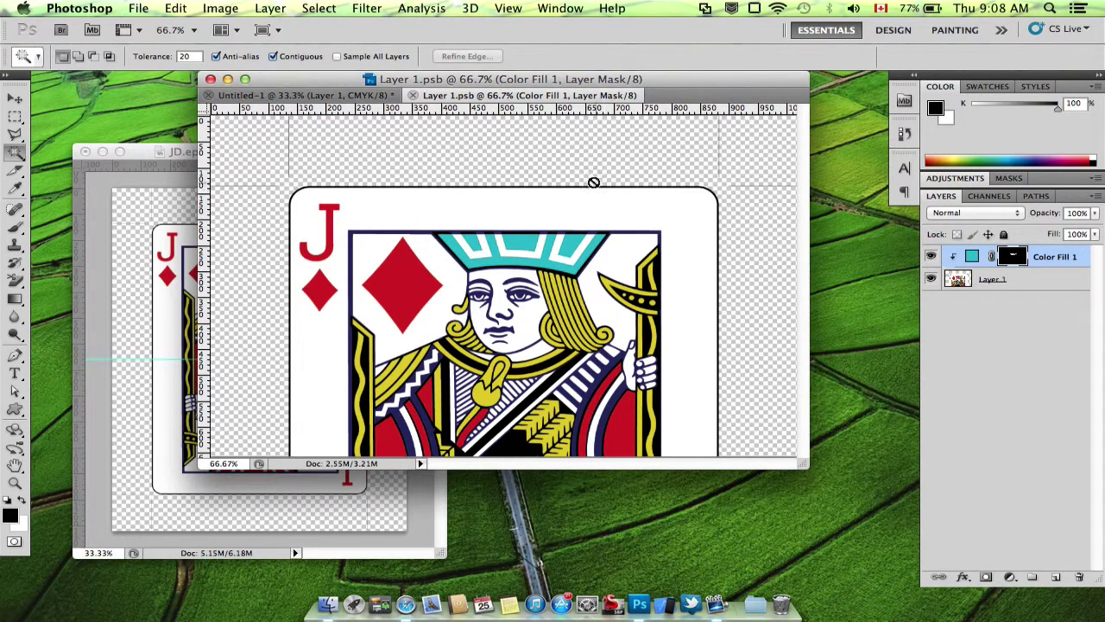
- Float Untitled-1 in a smaller window and reposition and resize the Layer 1.psb window beside it
left_click(337, 97)
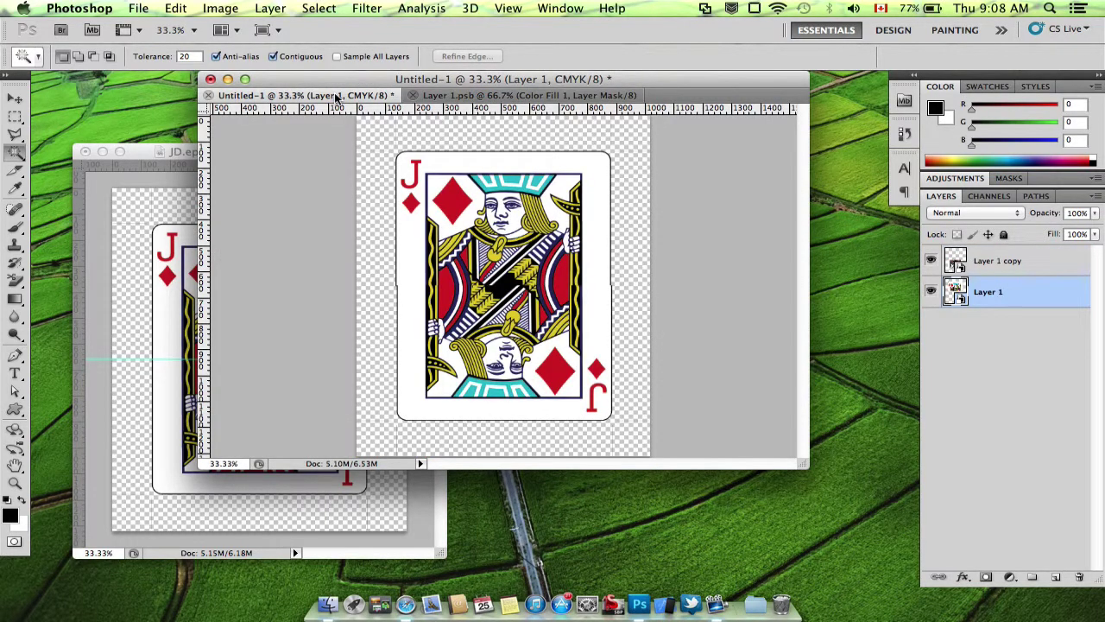
left_click_drag(337, 97, 164, 95)
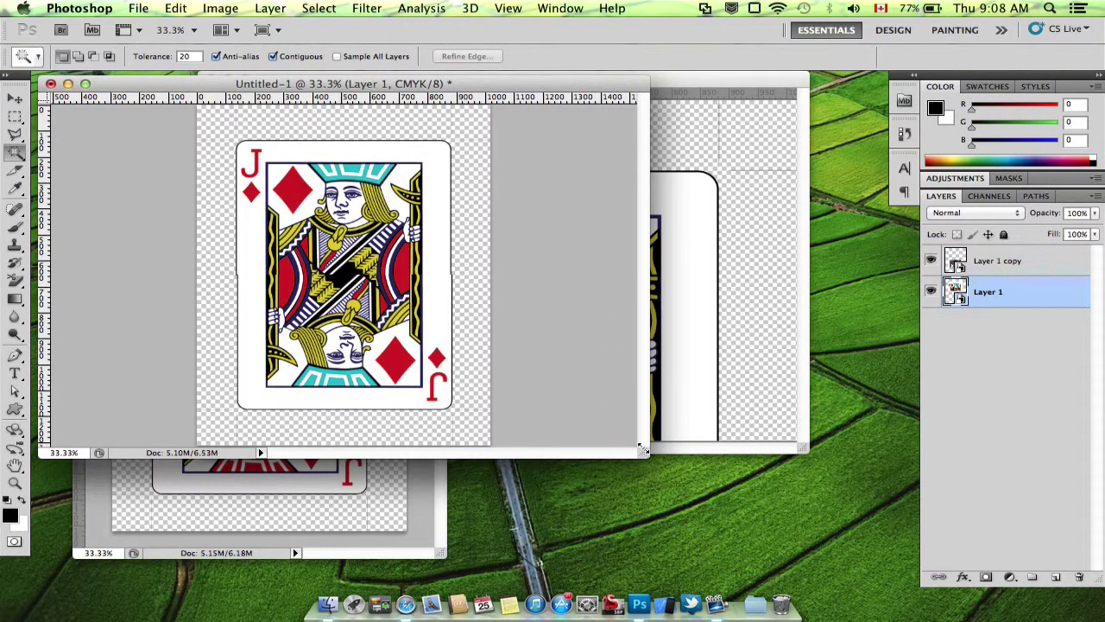
left_click_drag(645, 452, 368, 494)
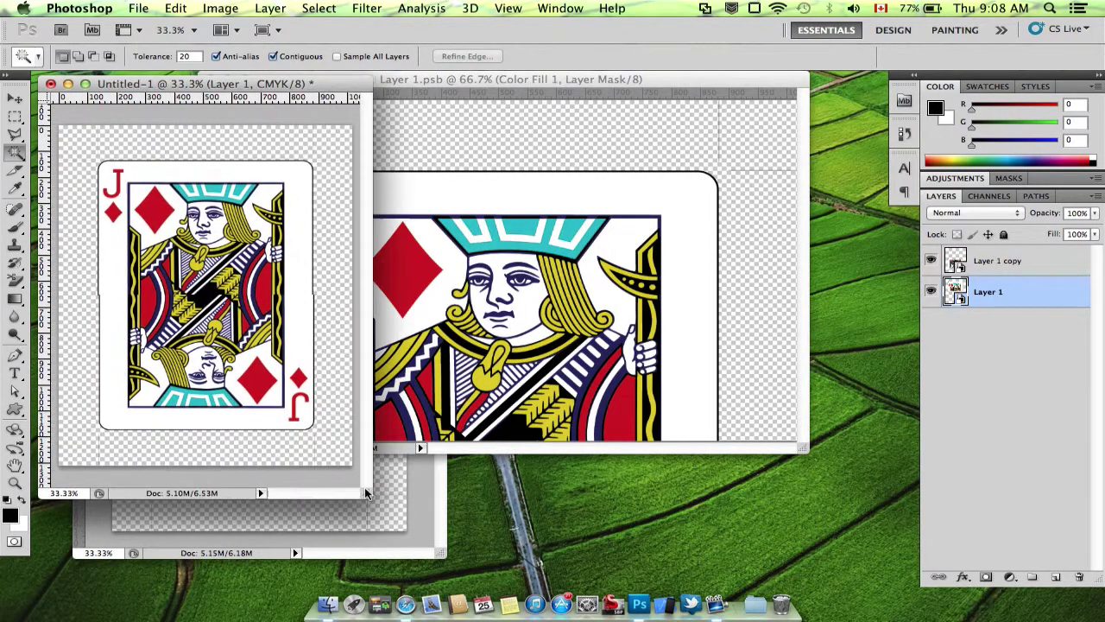
left_click(613, 93)
left_click_drag(636, 99, 683, 129)
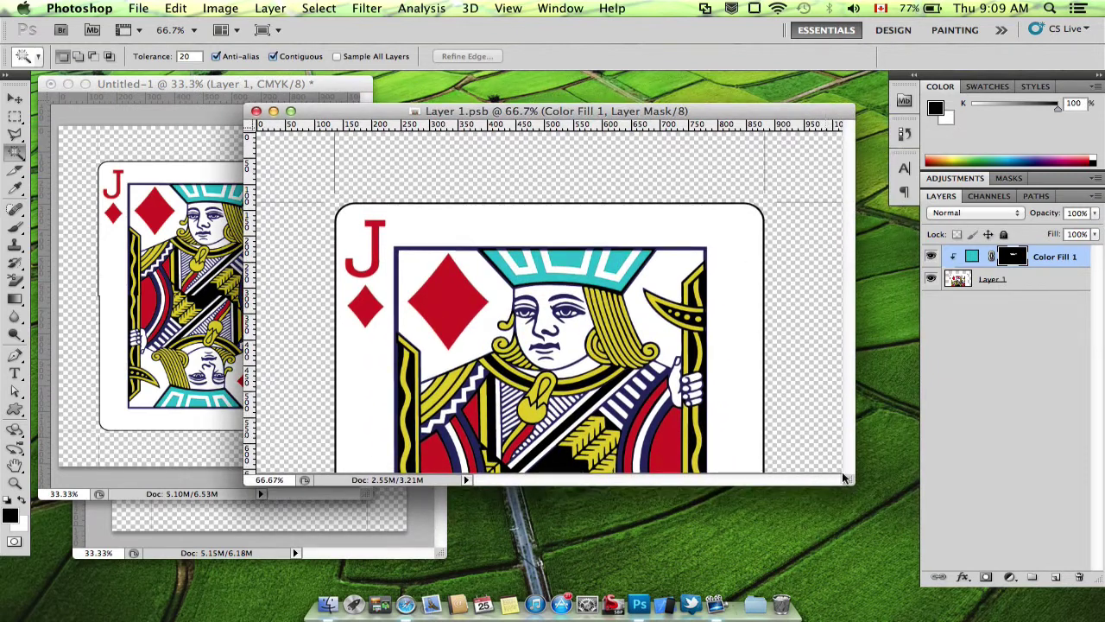
left_click_drag(844, 469, 791, 485)
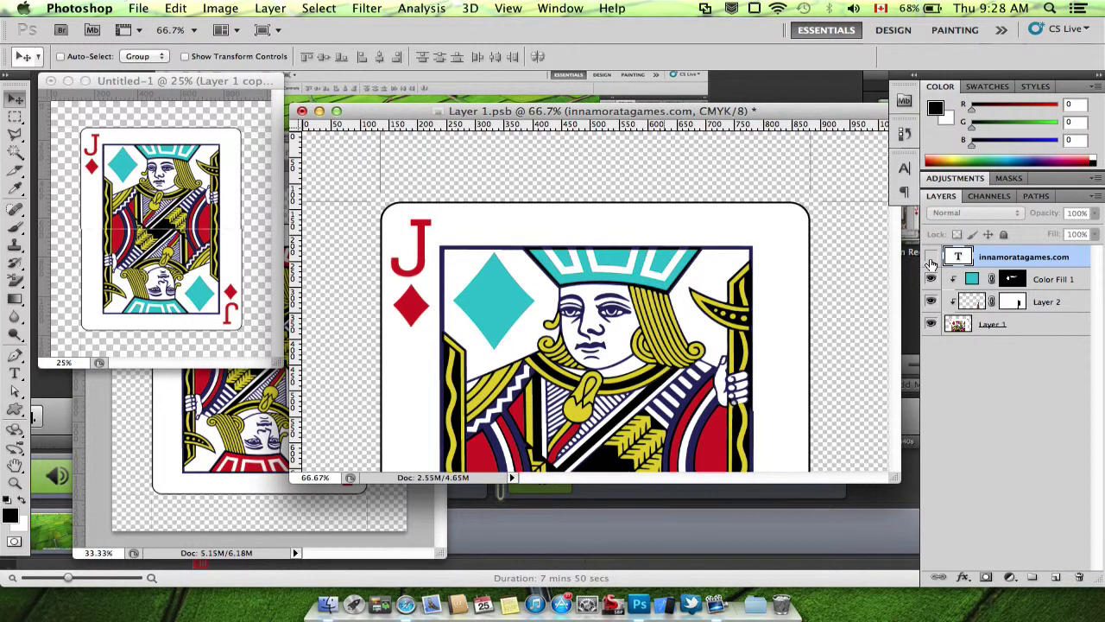
- Make the innamoratagames.com text layer visible above the card
left_click(931, 257)
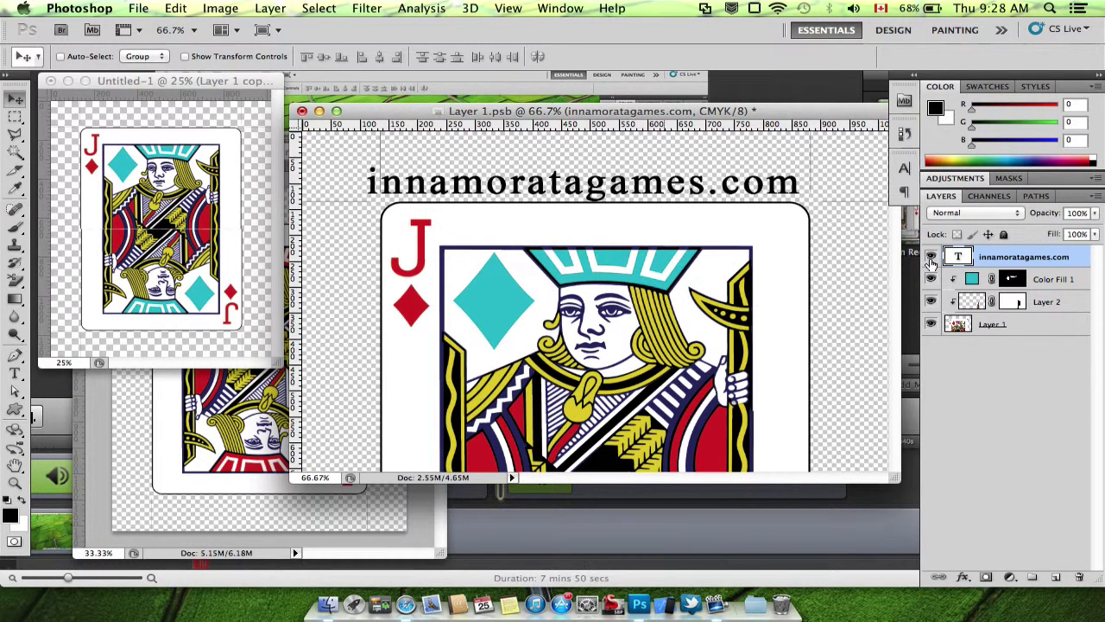